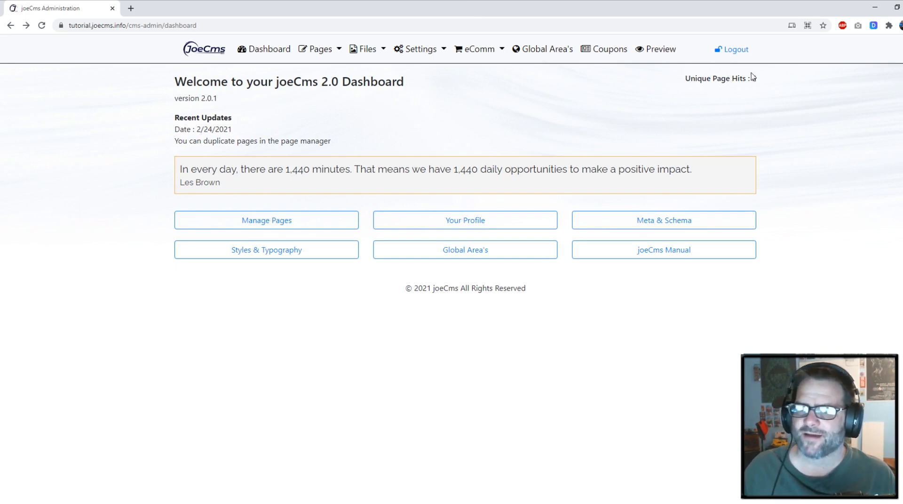
Examine the unique page hits count and the recent updates notice on the dashboard.
drag(685, 79, 755, 78)
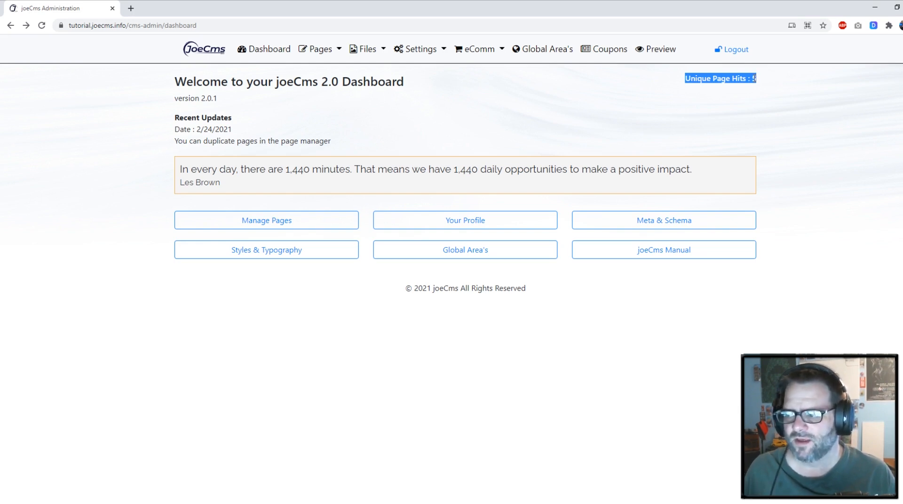
drag(174, 118, 341, 151)
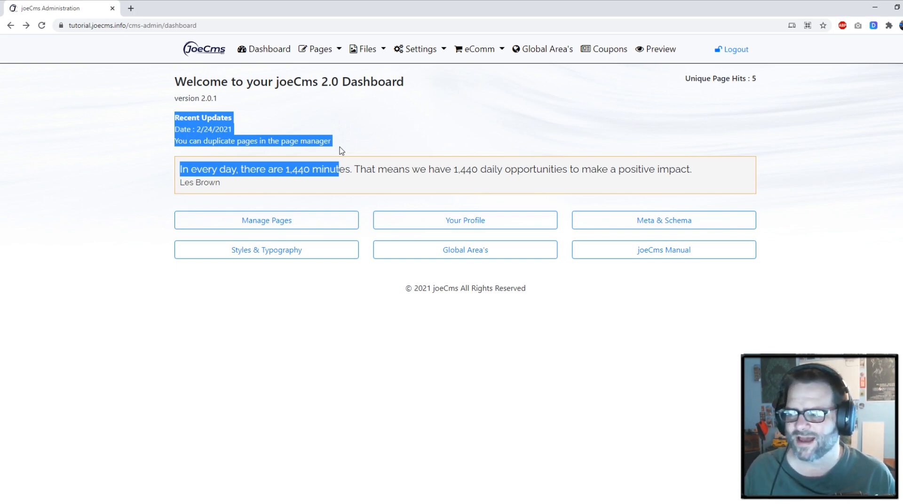
click(347, 144)
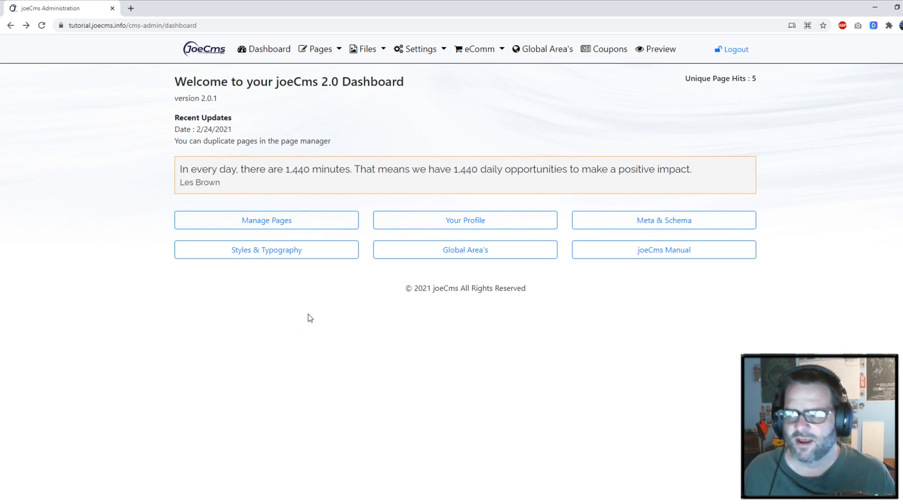
Open the Page Manager, view the live version of the default Home Page, and return to the page list.
click(322, 53)
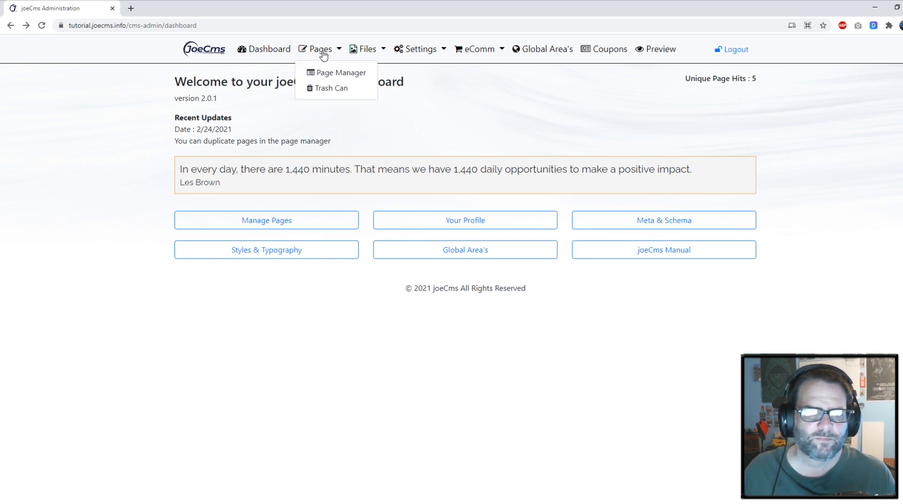
click(325, 73)
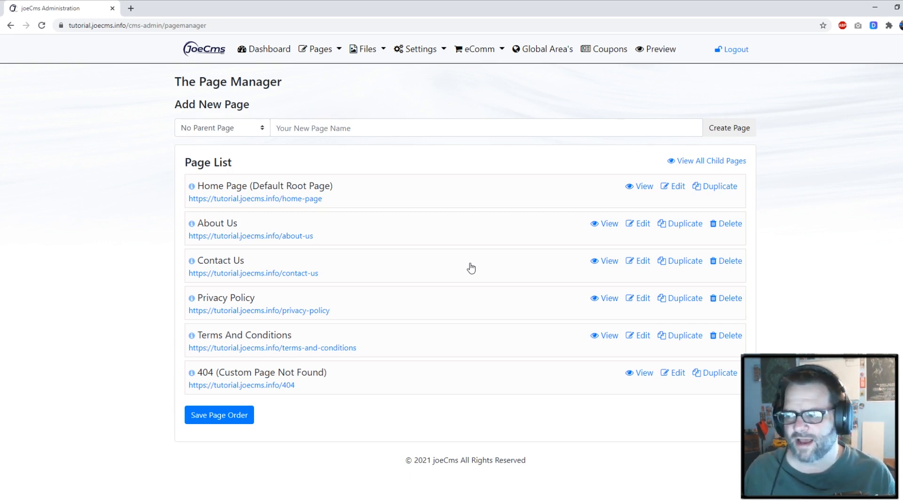
drag(356, 195, 385, 187)
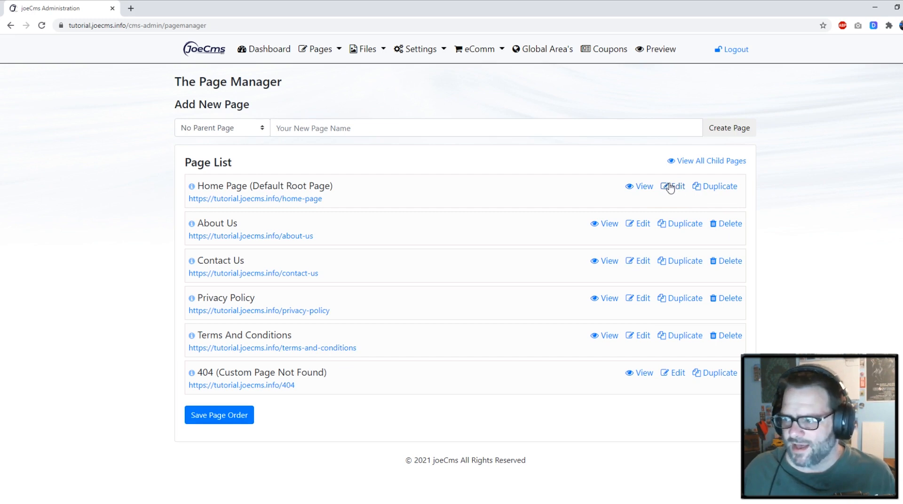
click(635, 186)
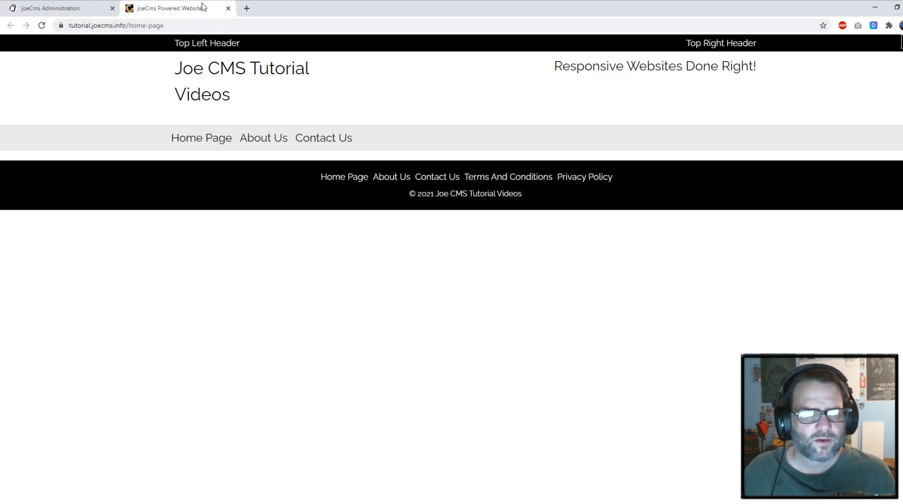
click(228, 8)
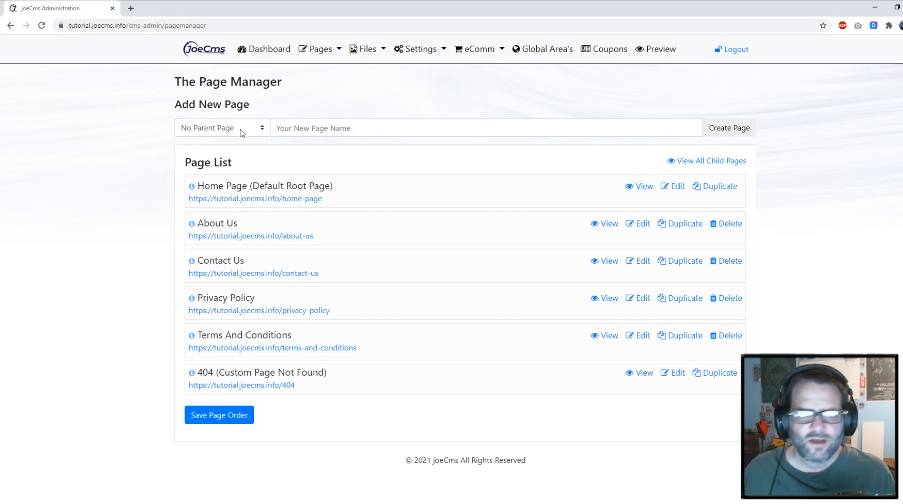
Create a new page named "Test Page" with no parent page.
click(318, 126)
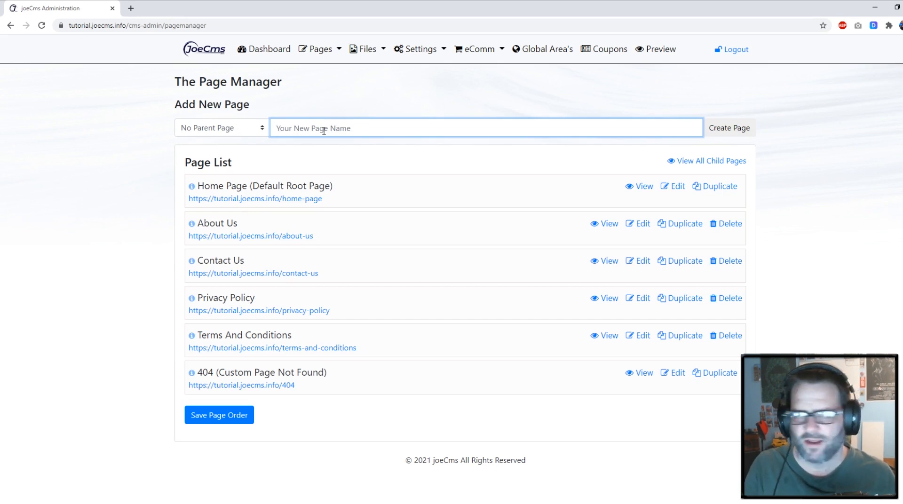
text(Test Page)
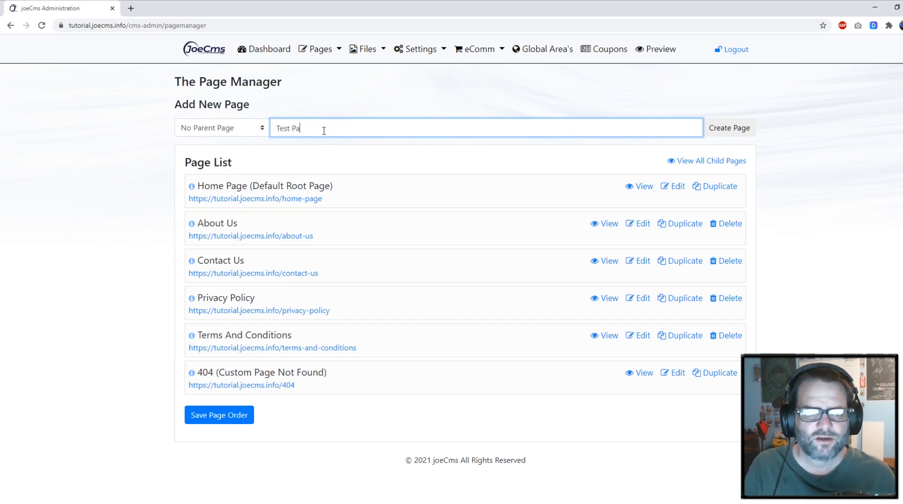
click(722, 130)
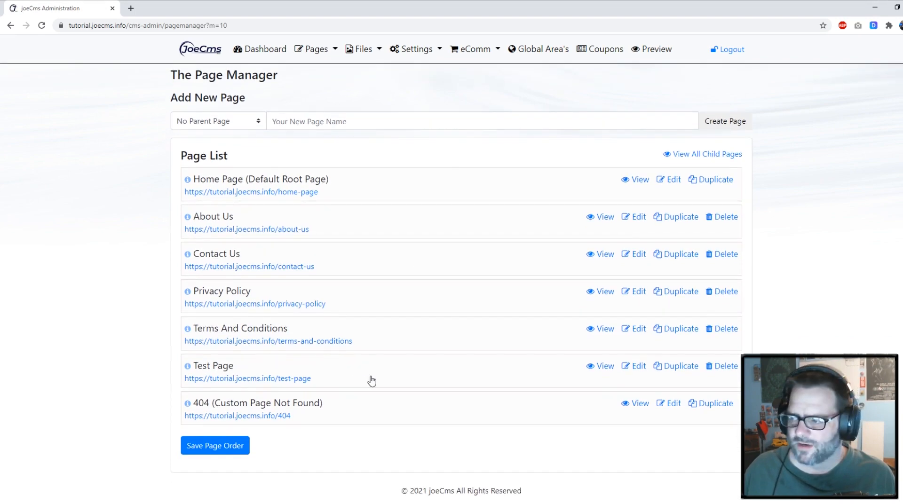
drag(359, 394, 365, 411)
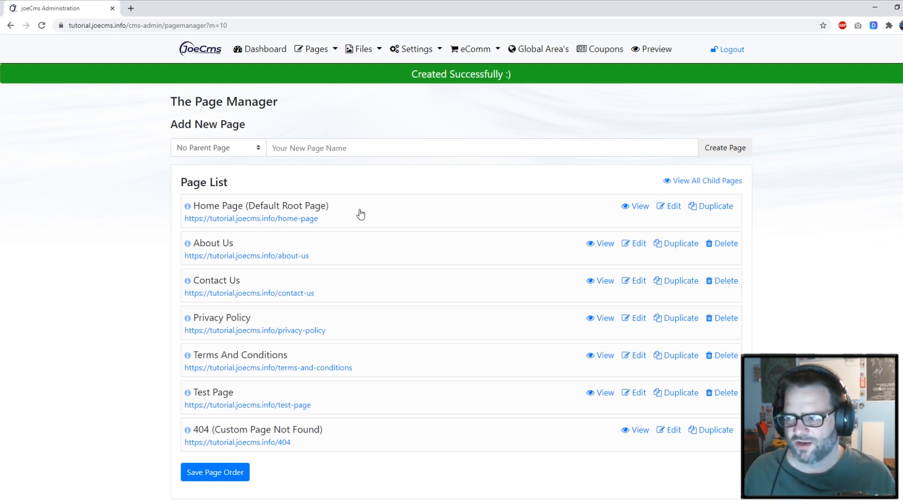
Create a page named "This is a sub page under test page" with Test Page as its parent.
click(227, 151)
click(217, 220)
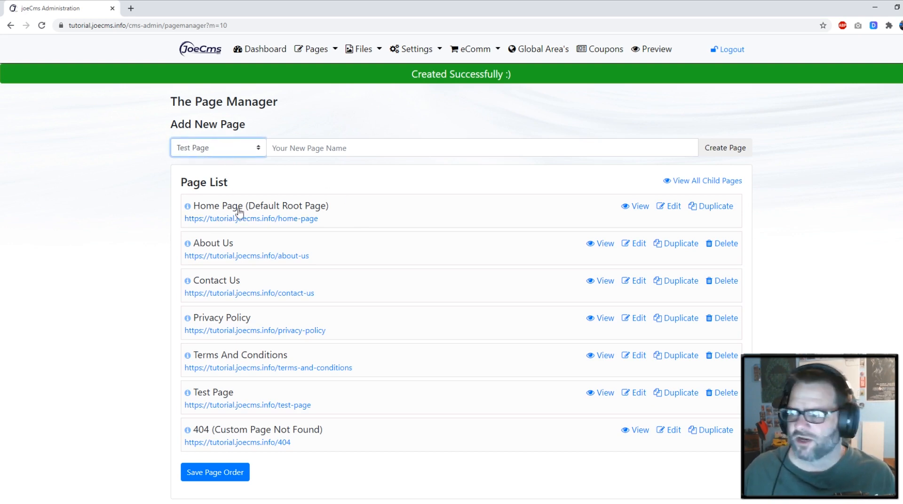
click(358, 147)
text(This is a sub pag)
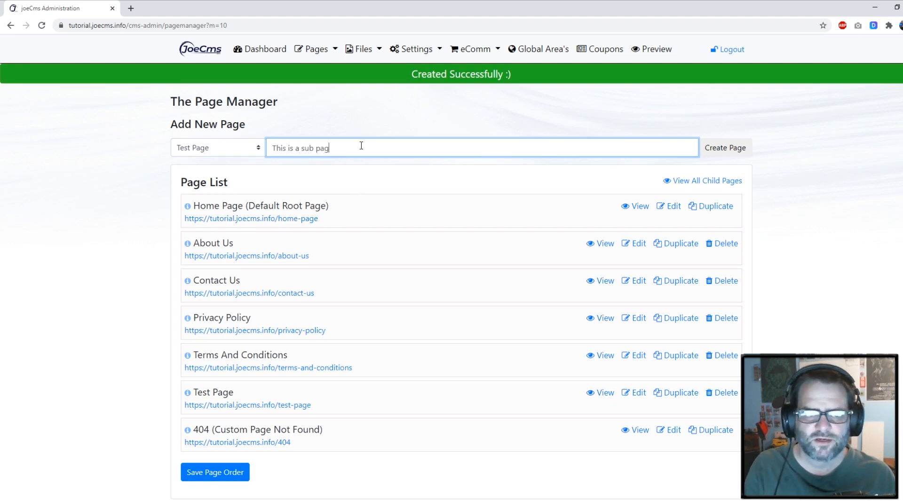
text(e under test page)
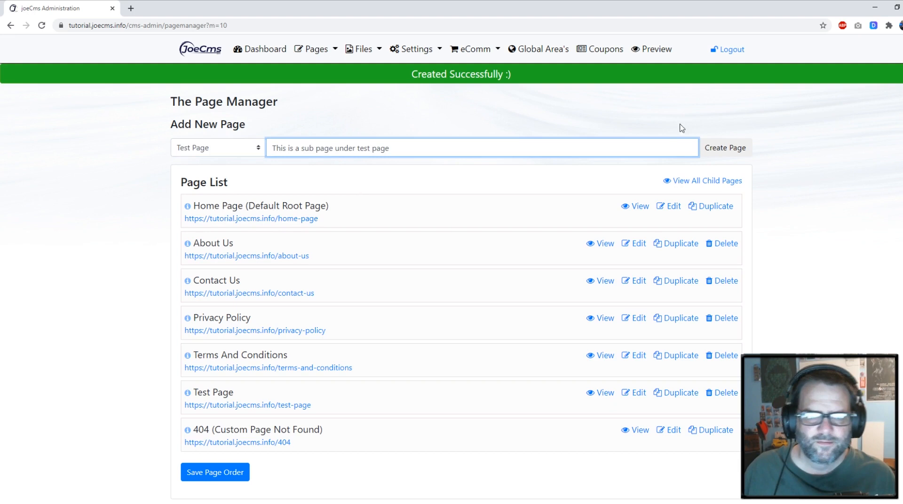
click(724, 148)
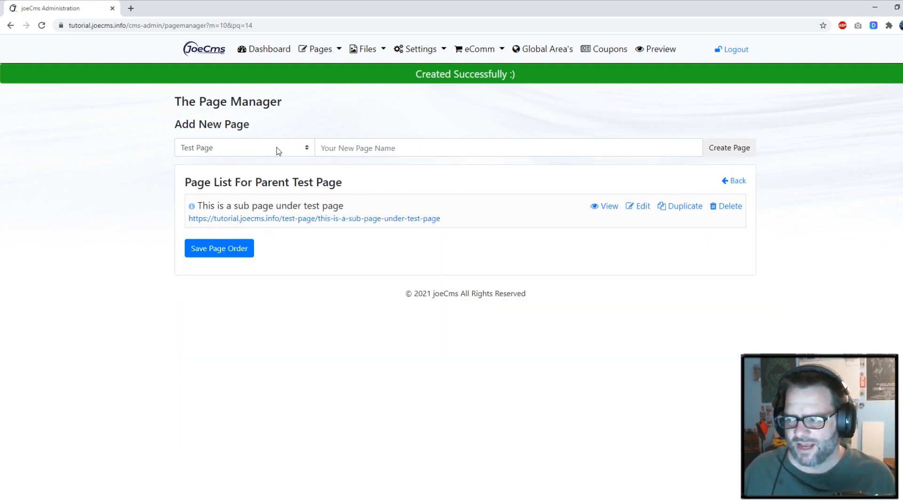
Index the sub page under Test Page, and reopen Test Page's list of child pages.
click(190, 207)
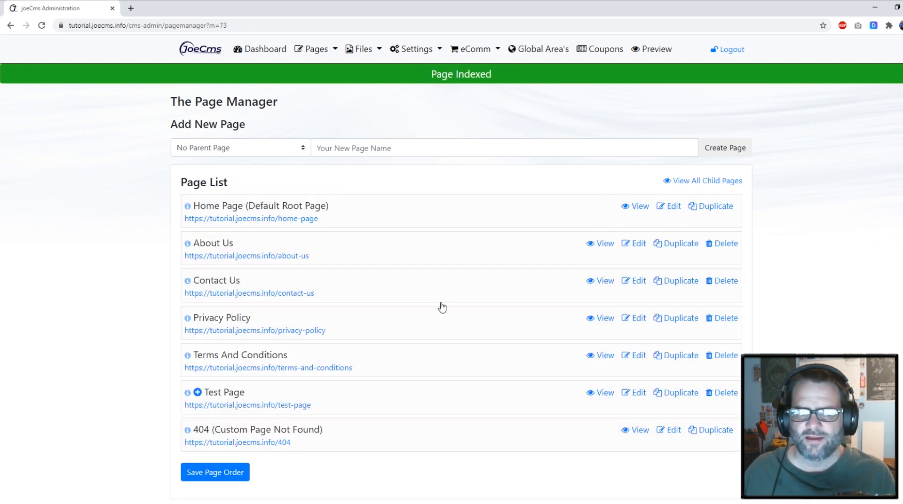
scroll(479, 236, down, 1)
scroll(459, 232, up, 1)
scroll(384, 256, down, 1)
scroll(251, 337, up, 1)
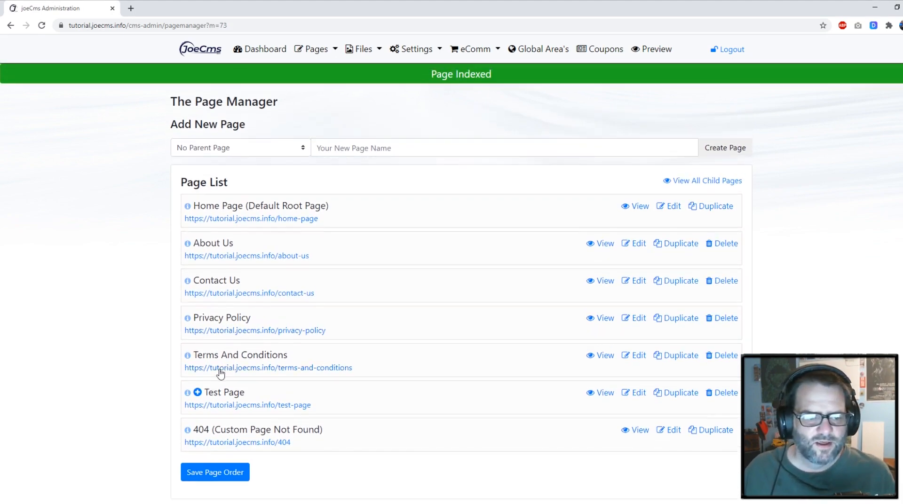
click(197, 392)
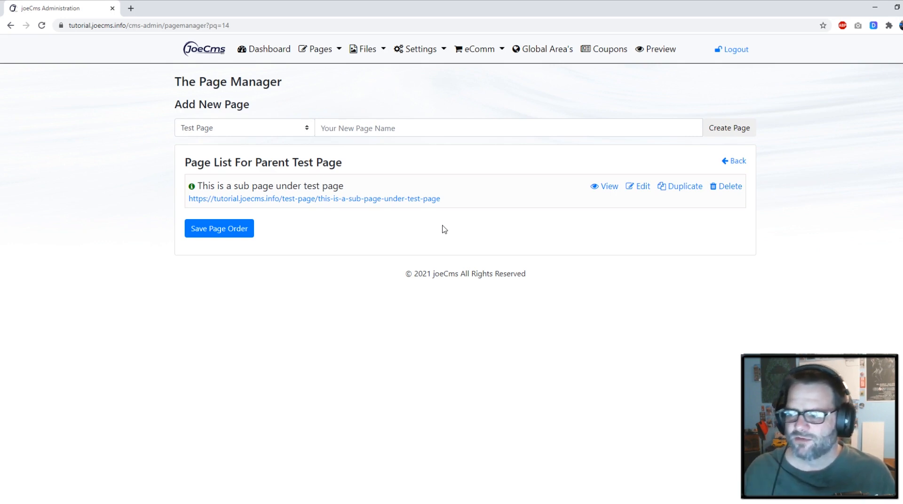
Check the pages Trash Can for deleted items and return to the Page Manager.
click(322, 52)
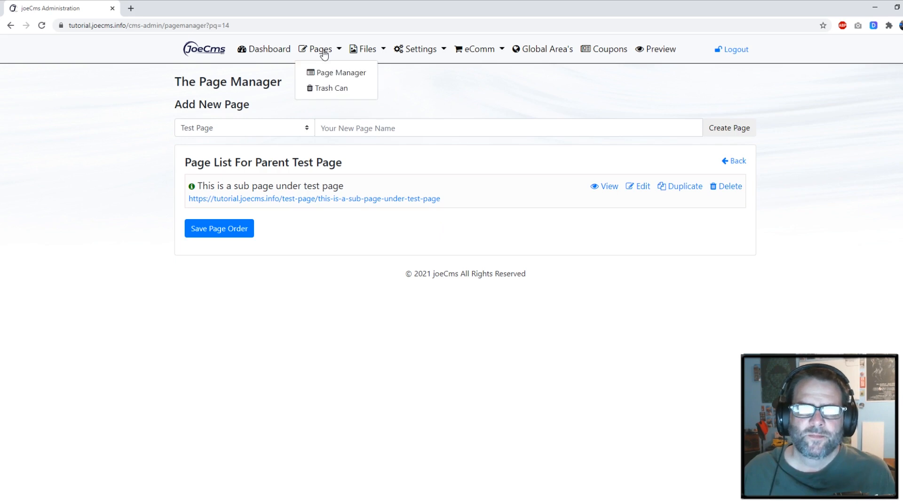
click(335, 89)
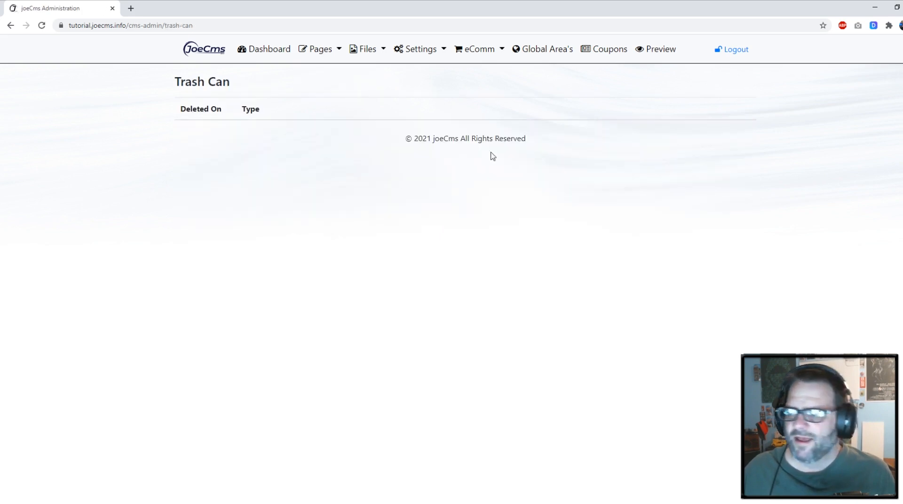
click(325, 48)
click(324, 74)
Delete Test Page from the page list and confirm the removal.
scroll(381, 254, down, 1)
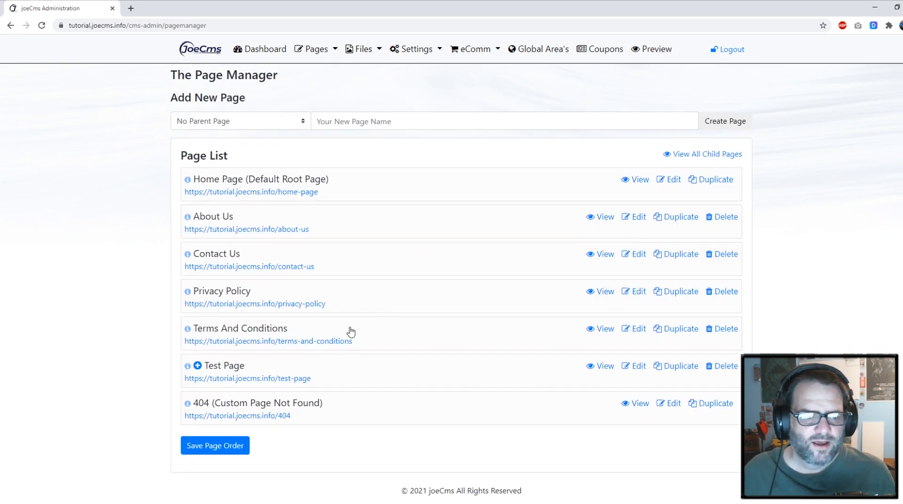
click(725, 367)
click(495, 135)
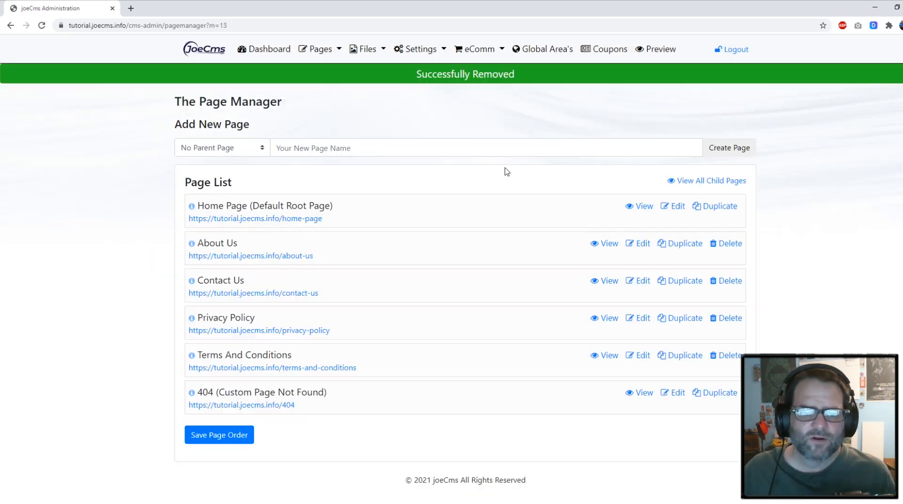
Restore Test Page from the Trash Can and return to the Page Manager.
click(322, 51)
click(326, 88)
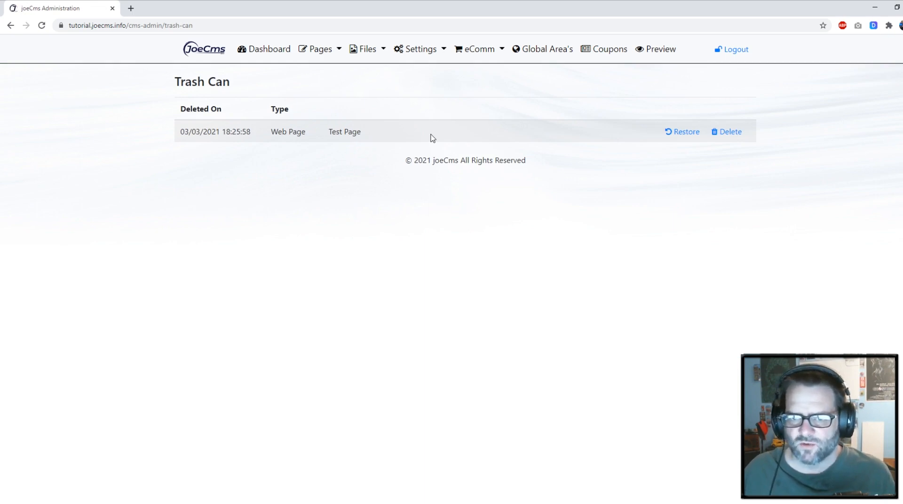
click(670, 131)
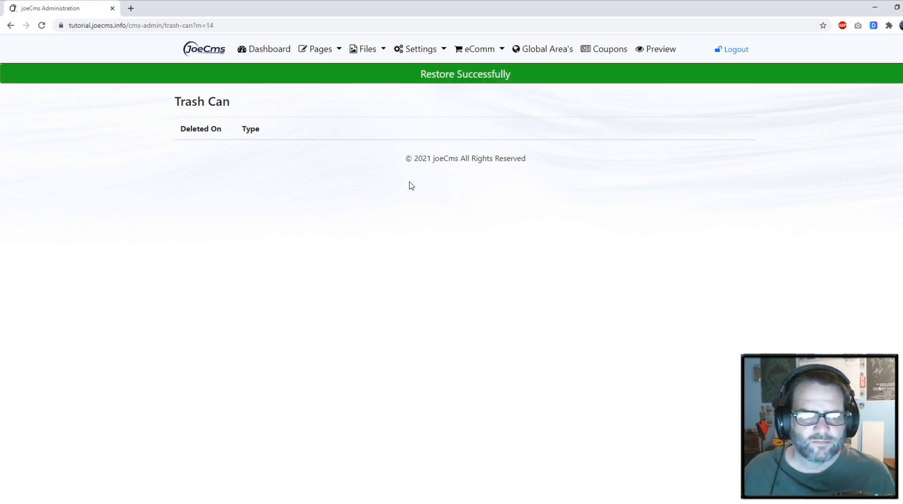
click(321, 49)
click(327, 73)
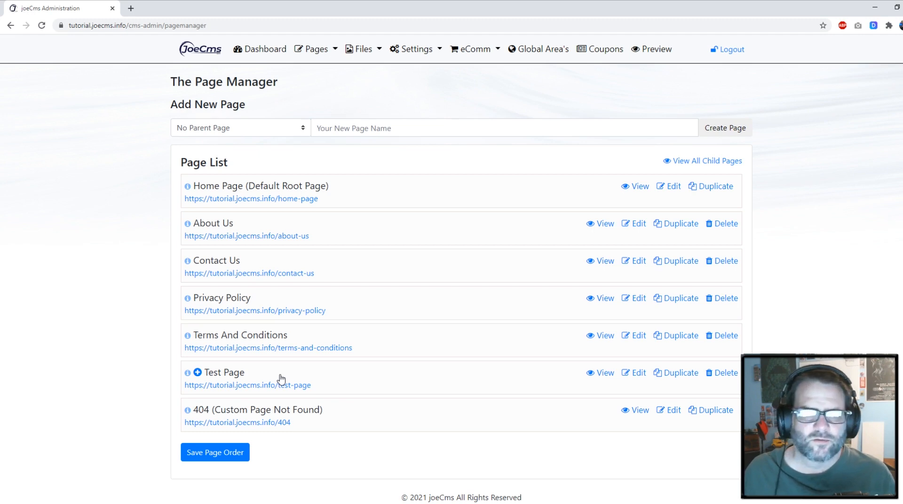
Upload the digital-blasphemy image to the File Library under a new category named "Website elements".
click(378, 50)
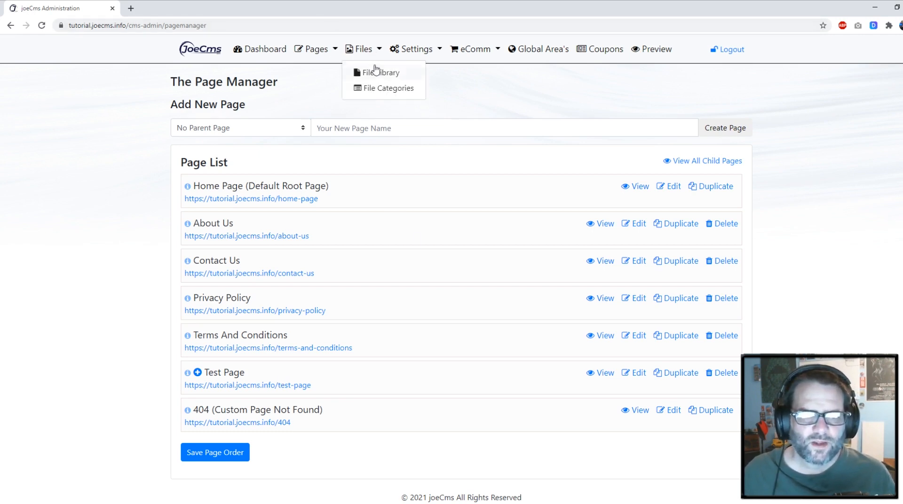
click(376, 72)
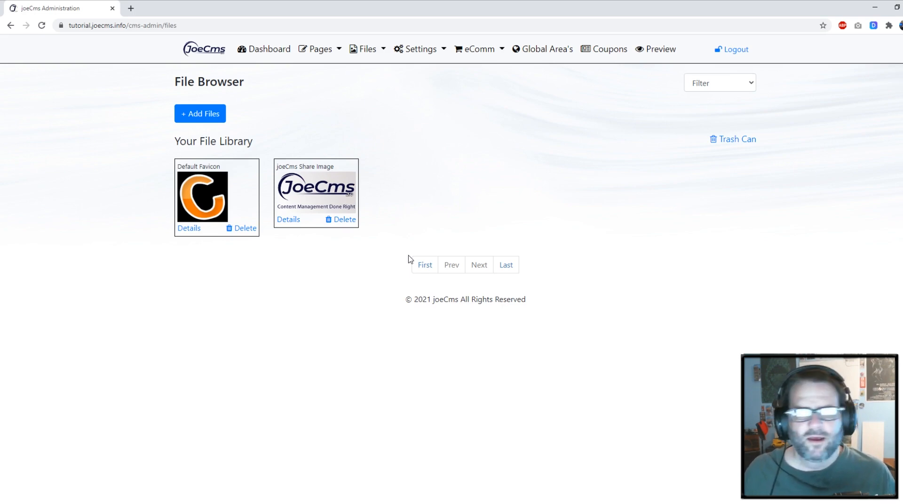
click(214, 115)
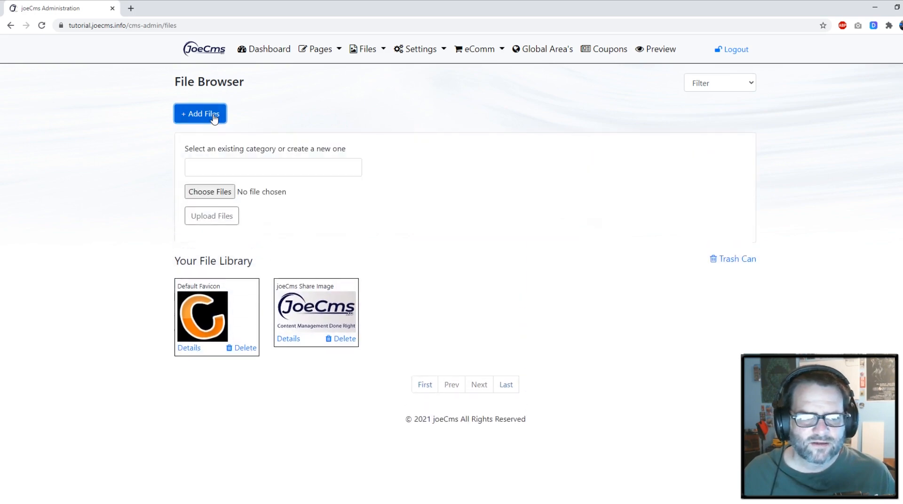
click(251, 164)
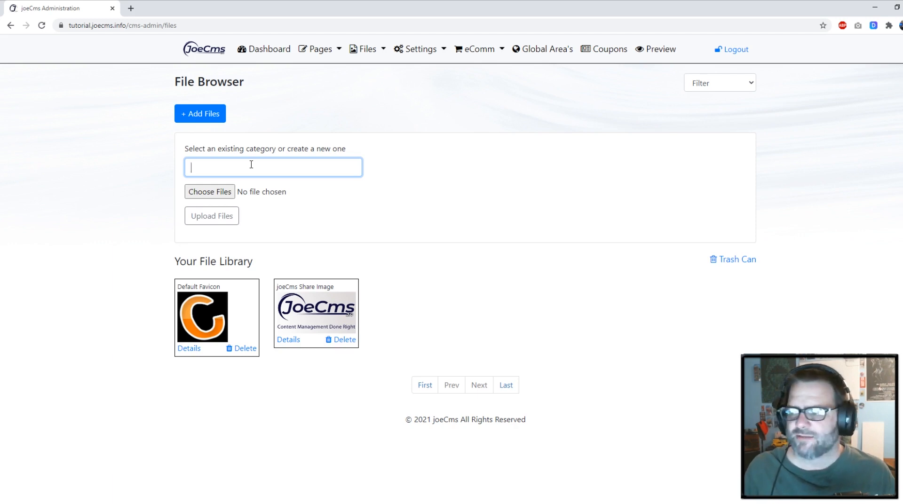
text(Website elements)
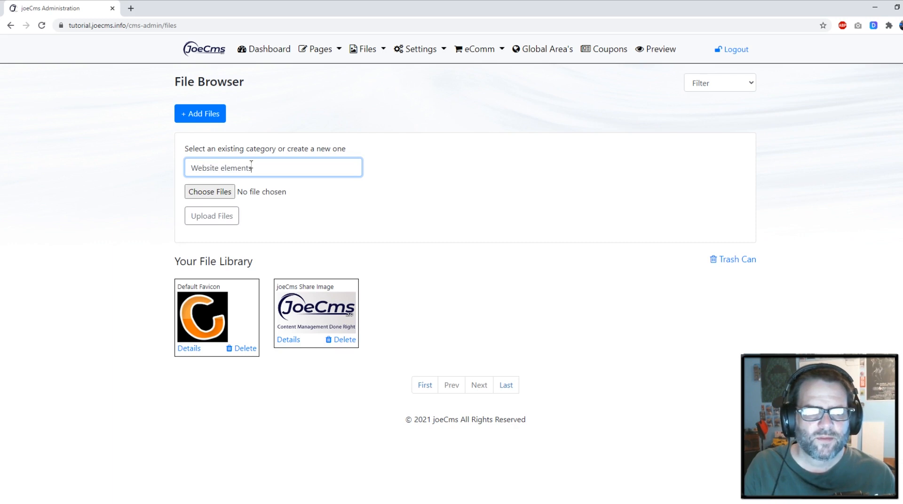
click(240, 193)
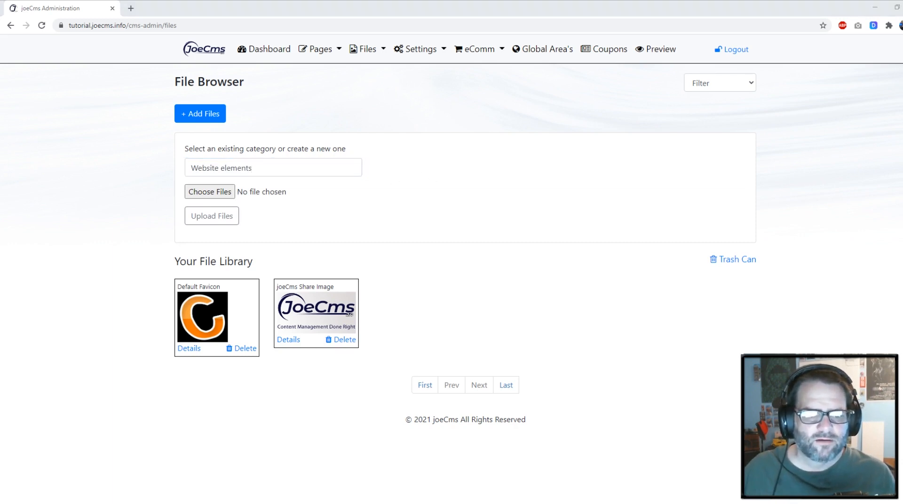
key(Return)
click(231, 218)
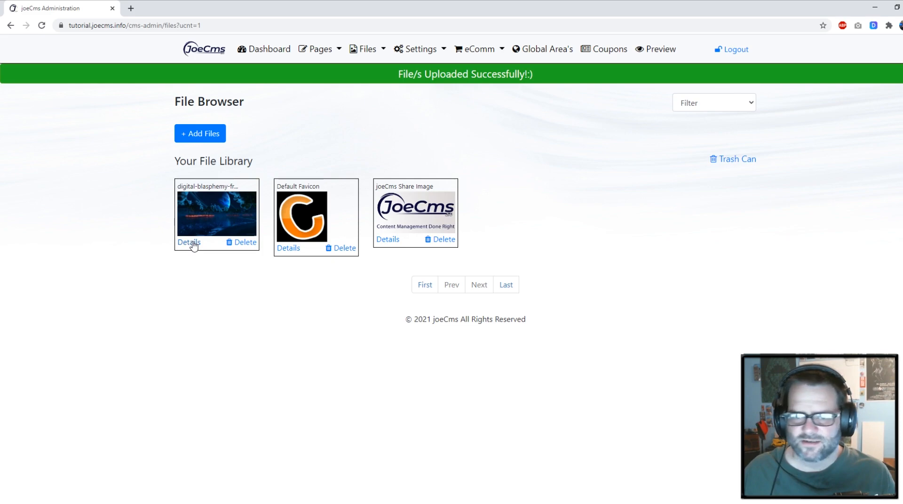
Filter the File Library by the Website elements category.
click(724, 106)
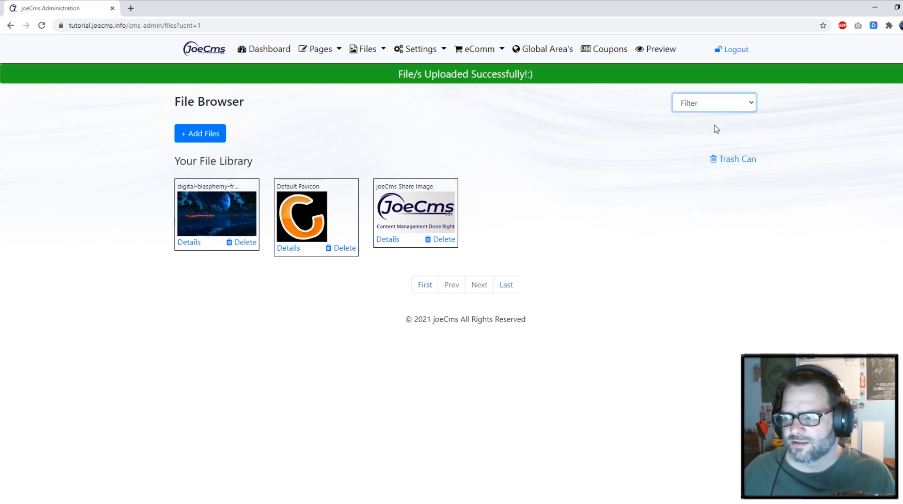
click(713, 151)
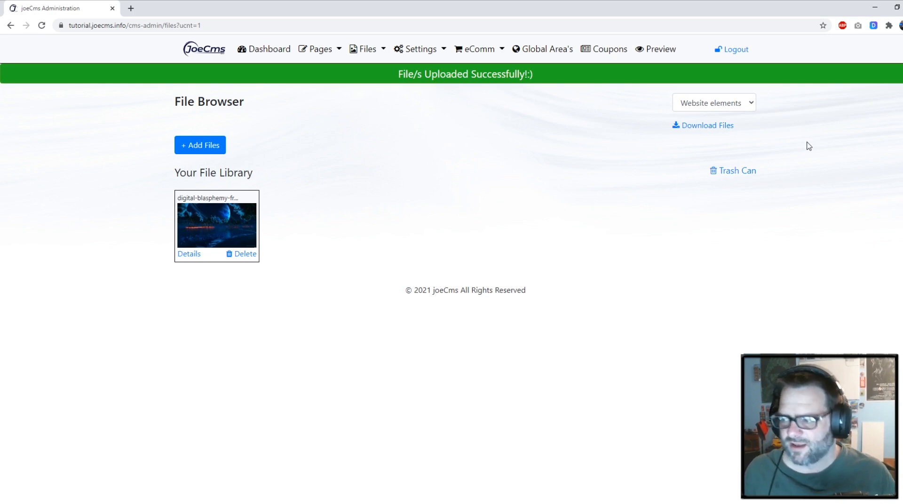
Show the whole File Library, open the digital-blasphemy image's details and bring up its category change options.
click(727, 107)
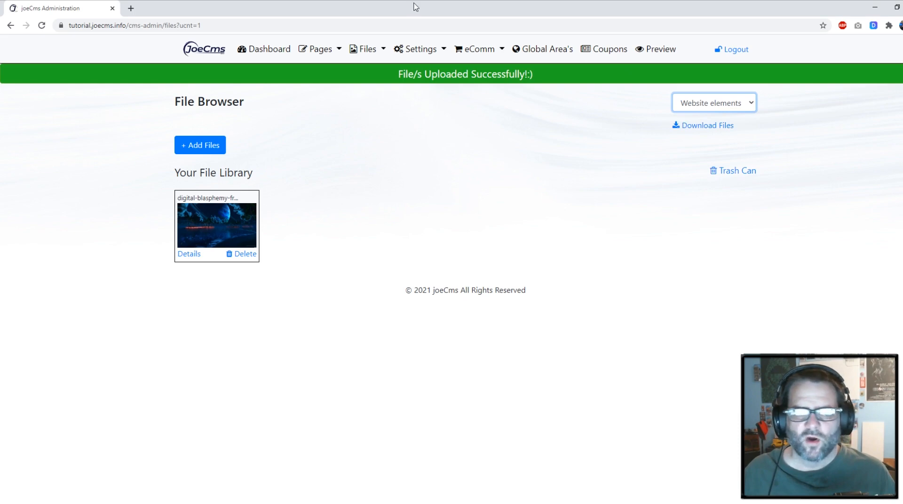
click(370, 53)
click(369, 72)
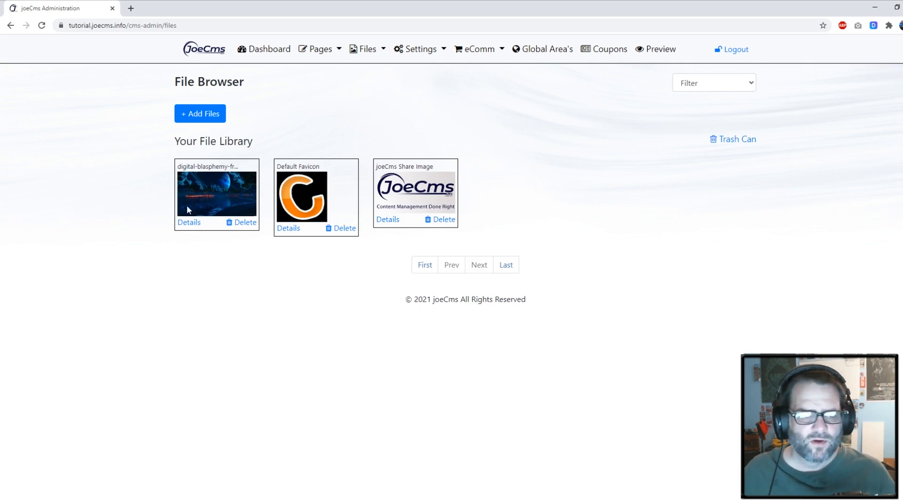
click(188, 223)
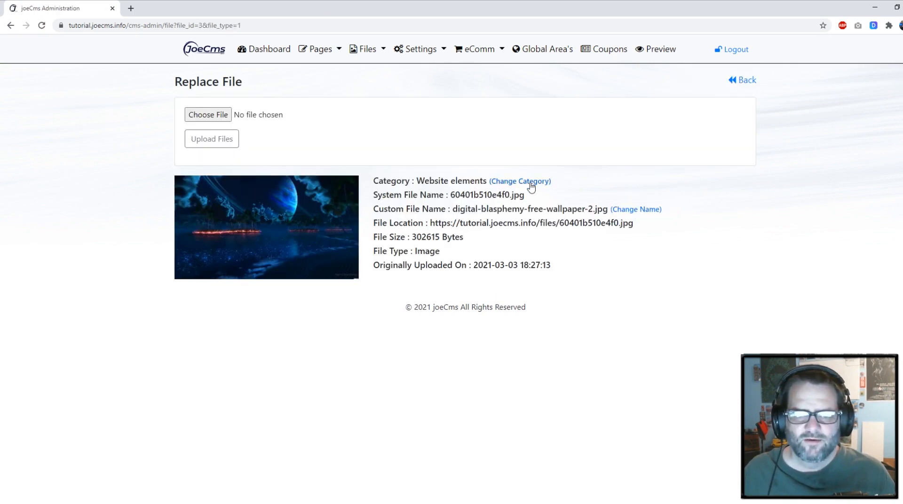
click(531, 182)
click(452, 220)
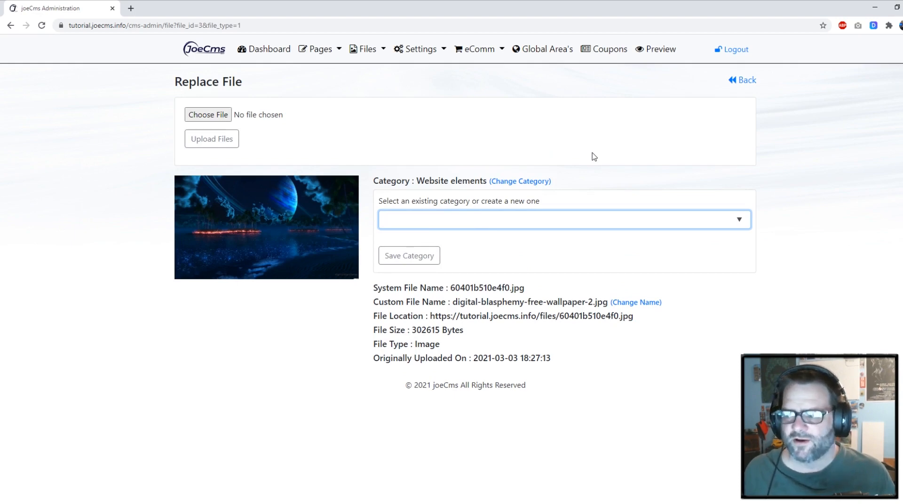
Rename the Website elements file category to "Elements" and save it.
click(360, 50)
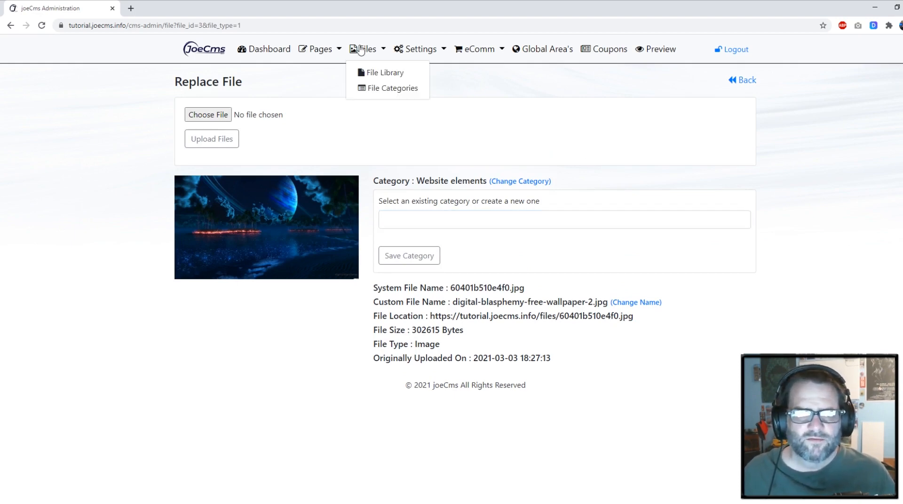
click(379, 89)
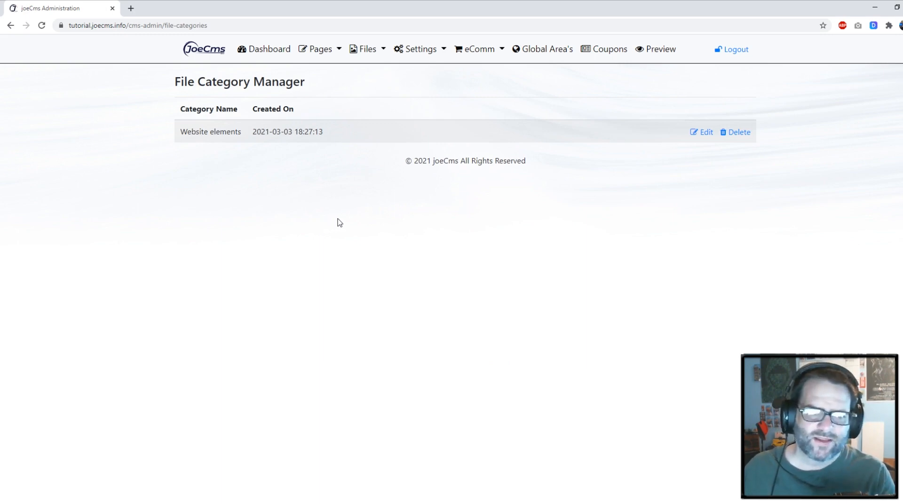
click(706, 133)
click(276, 128)
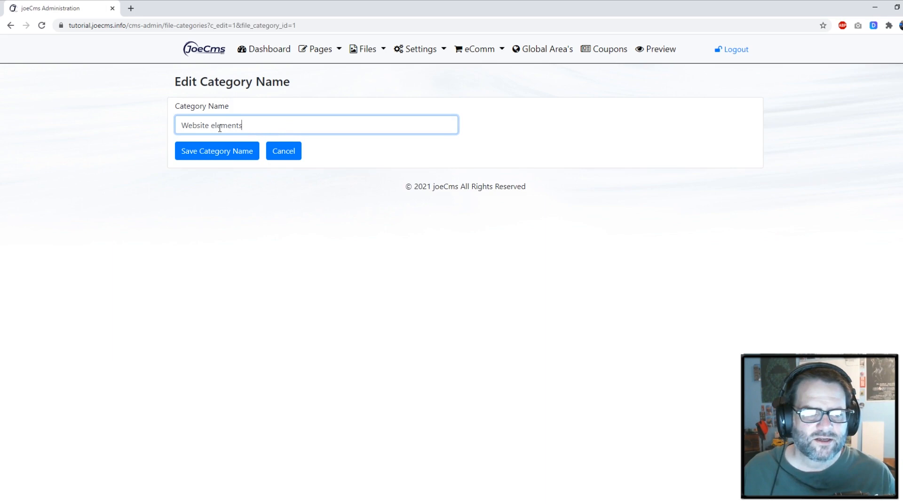
drag(215, 126, 8, 117)
text(E)
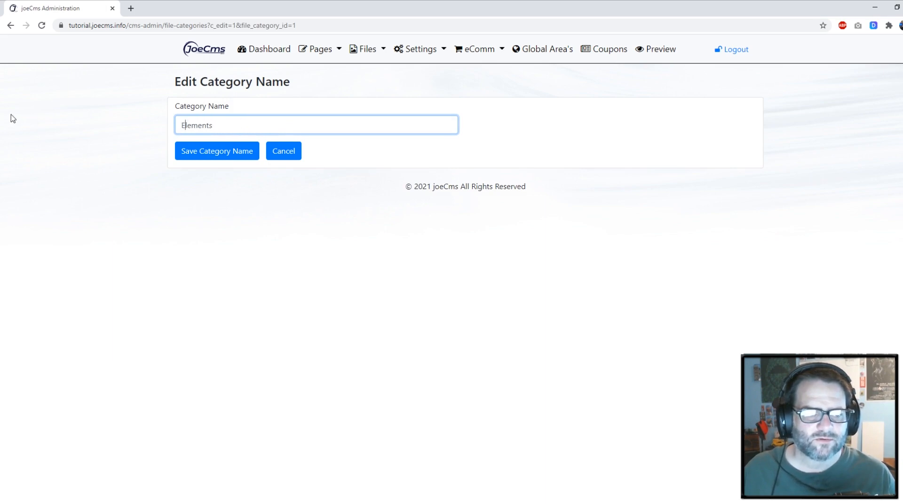
click(193, 149)
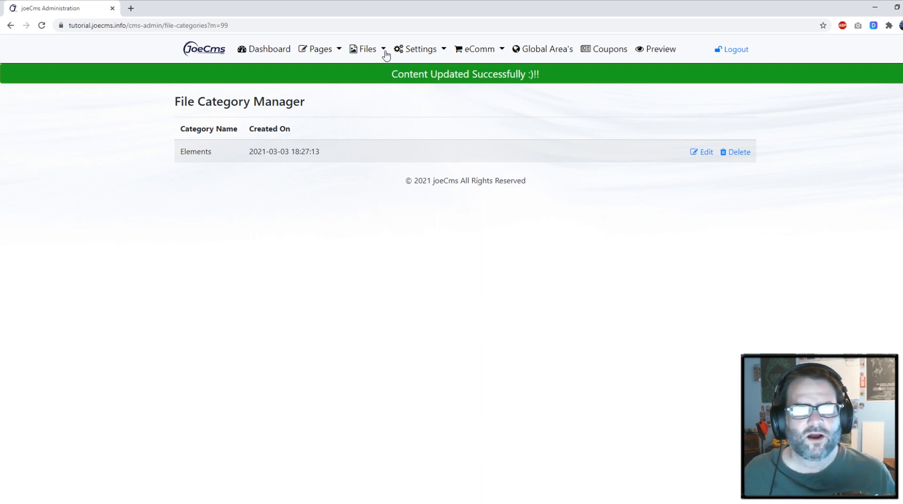
Look over the available settings pages and review the page list in the Page Manager.
click(425, 51)
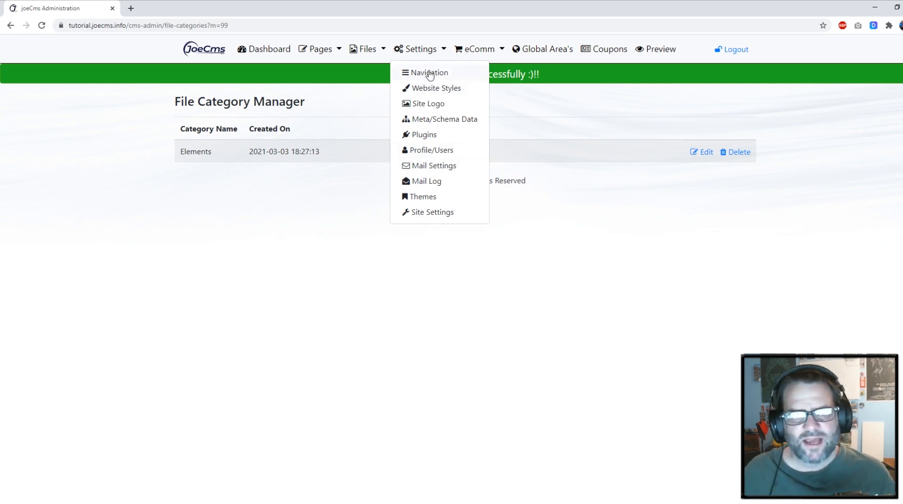
click(307, 50)
click(323, 74)
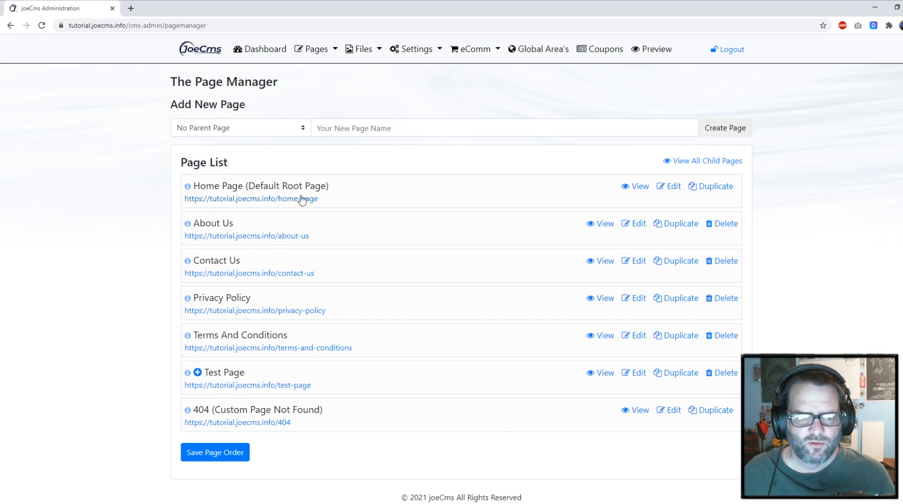
Open the navigation settings and compare them with the header and footer menus in the website preview.
click(416, 54)
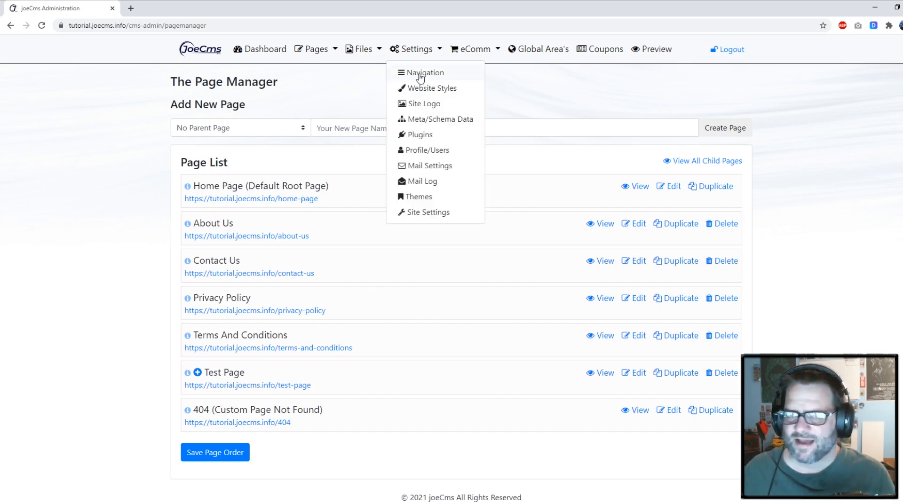
click(420, 78)
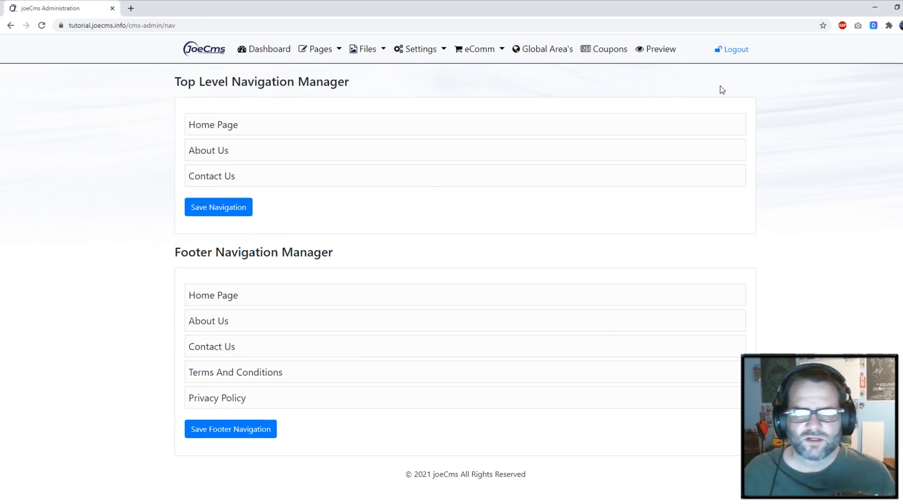
click(669, 52)
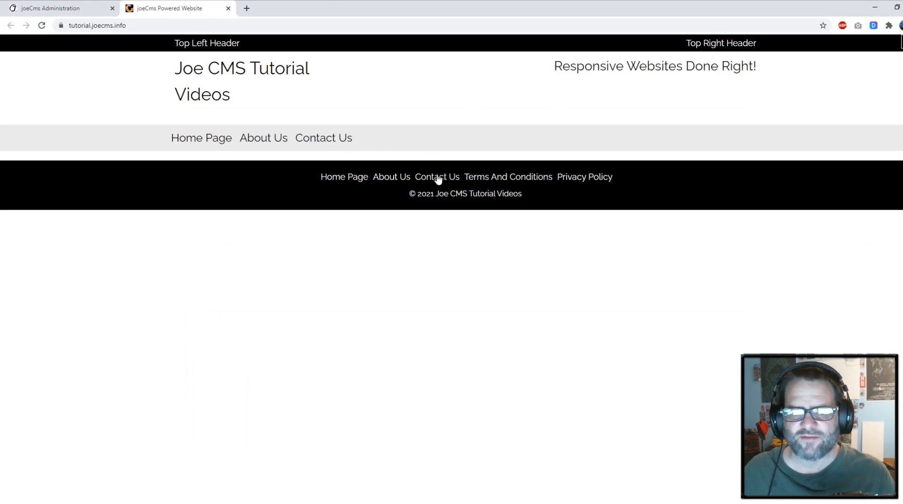
click(66, 11)
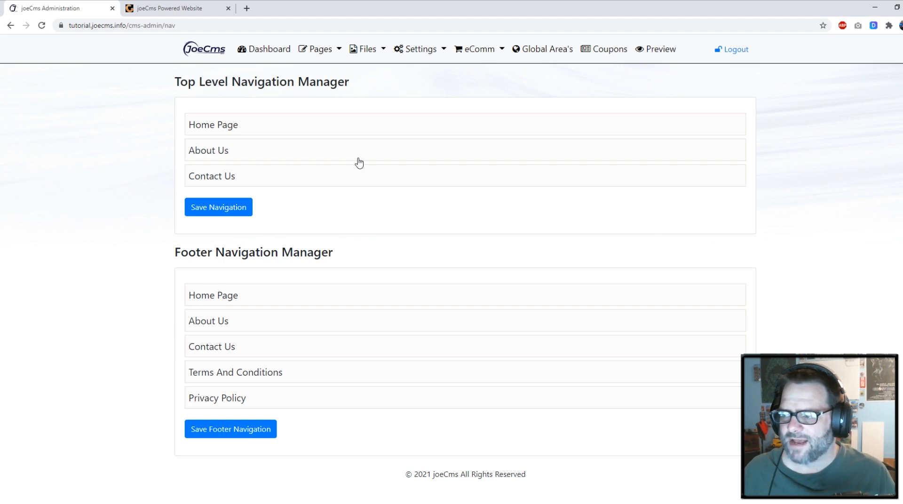
Move About Us below Contact Us in the top level navigation, save it and check the refreshed website.
drag(287, 162, 284, 196)
click(238, 207)
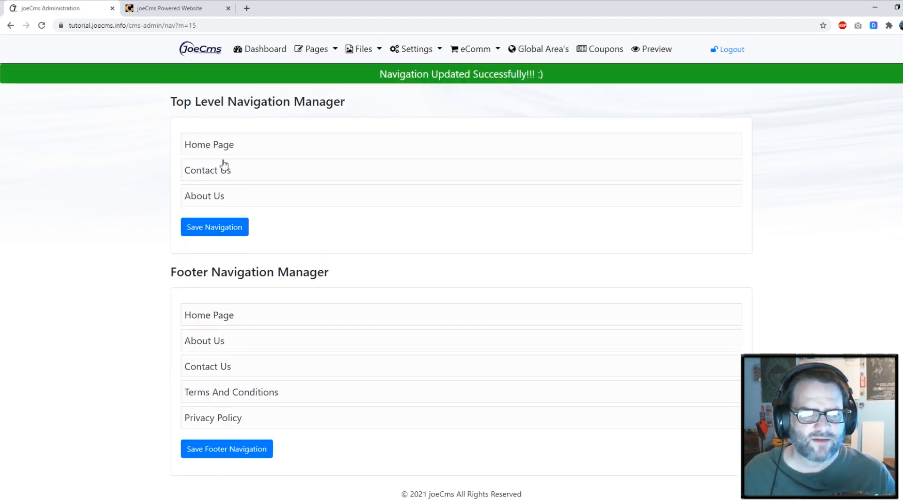
click(176, 8)
key(F5)
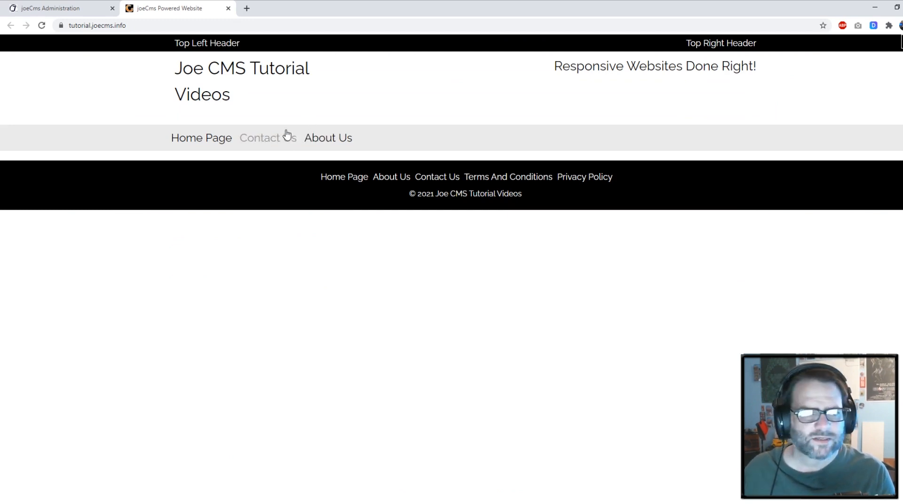
click(71, 9)
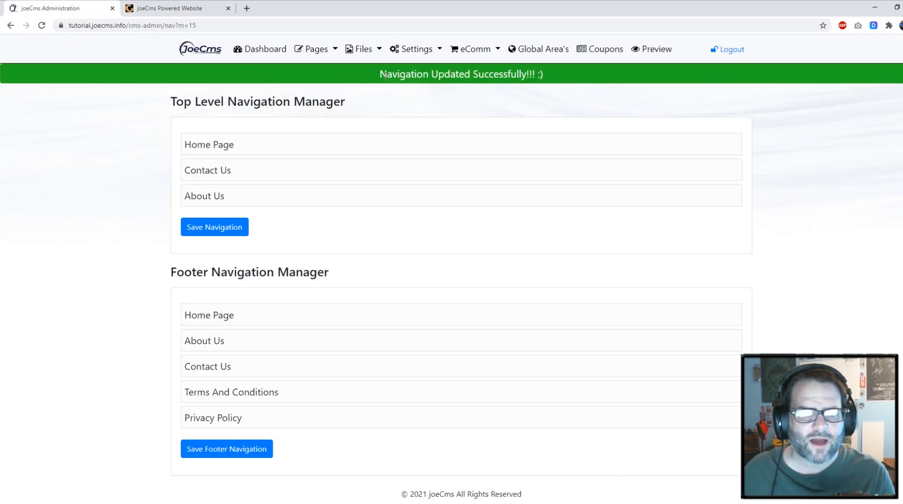
Open the Website Styles, examine the top header on the website preview and view the Top Header Styles properties.
click(425, 52)
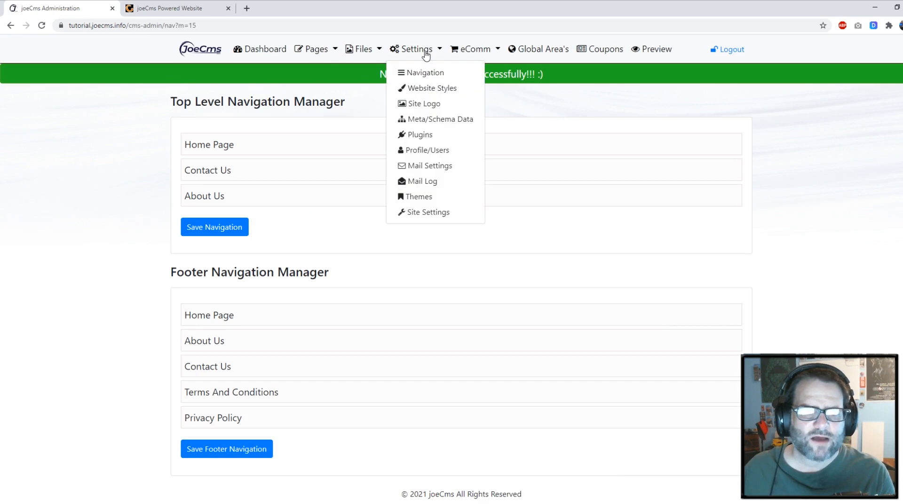
click(441, 92)
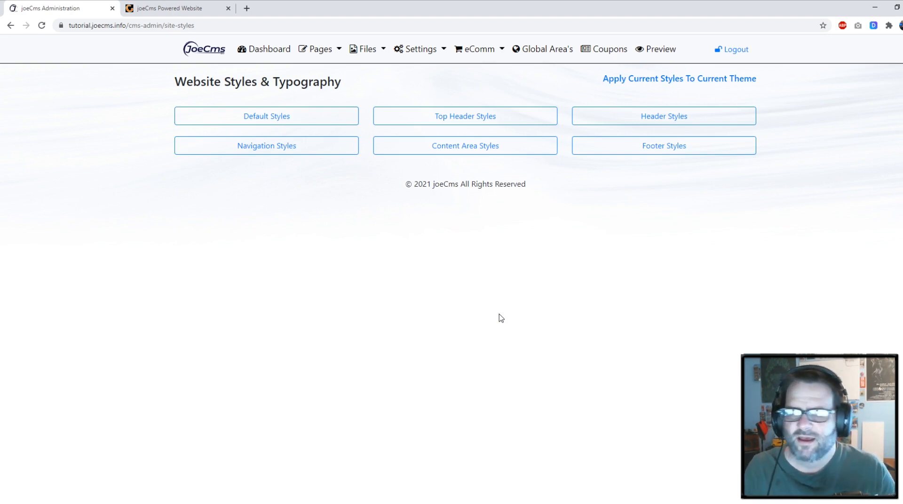
click(161, 6)
drag(173, 44, 217, 44)
click(257, 49)
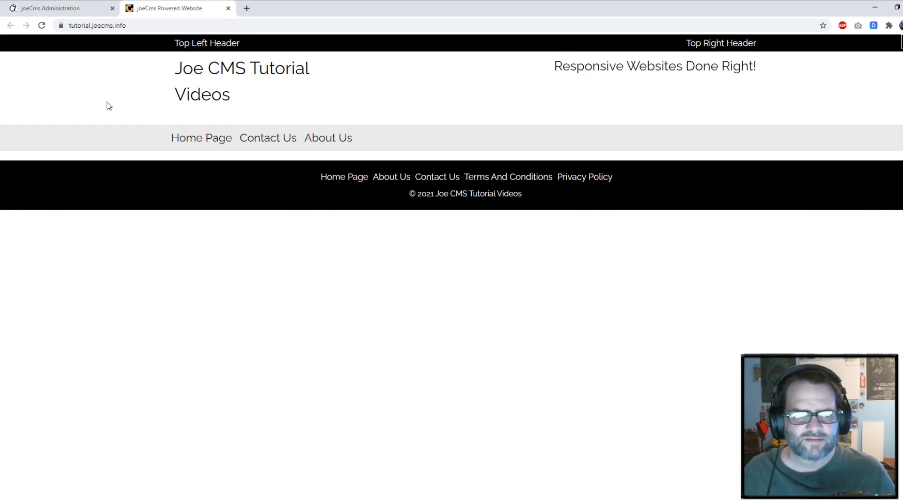
click(68, 7)
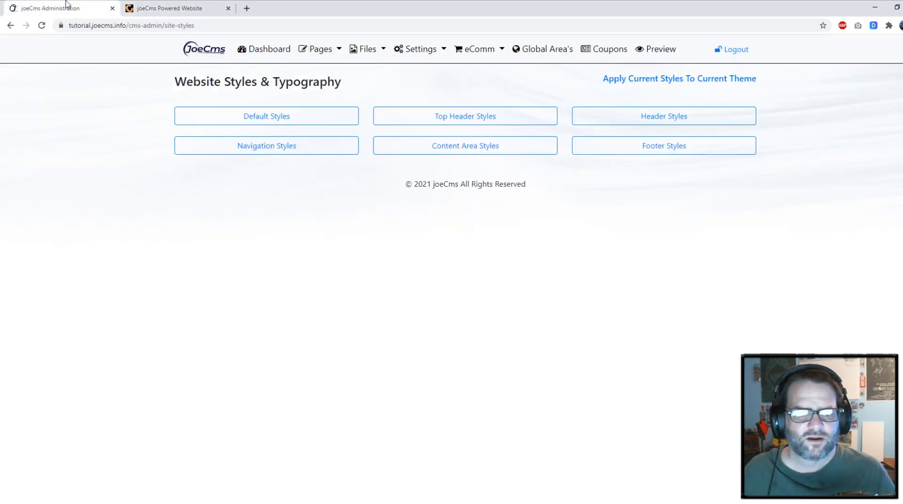
click(476, 118)
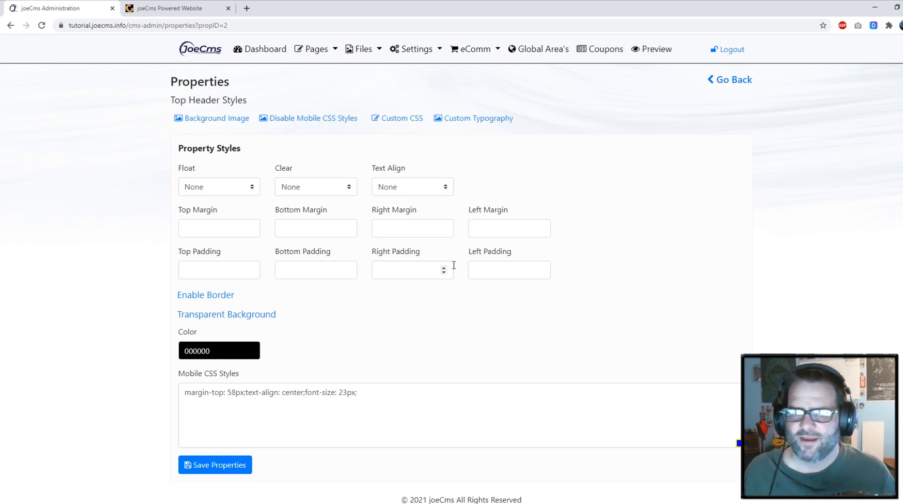
Open the Site Logo settings and compare them with the logo area in the website preview.
click(415, 49)
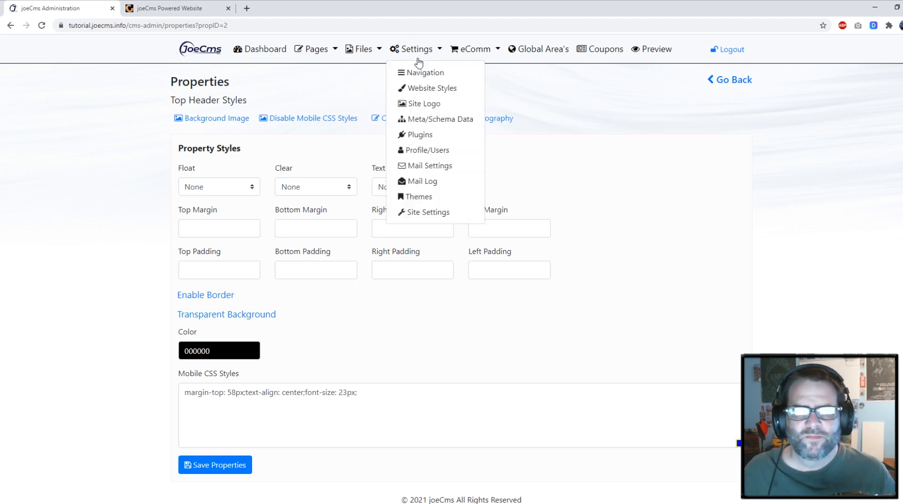
click(433, 106)
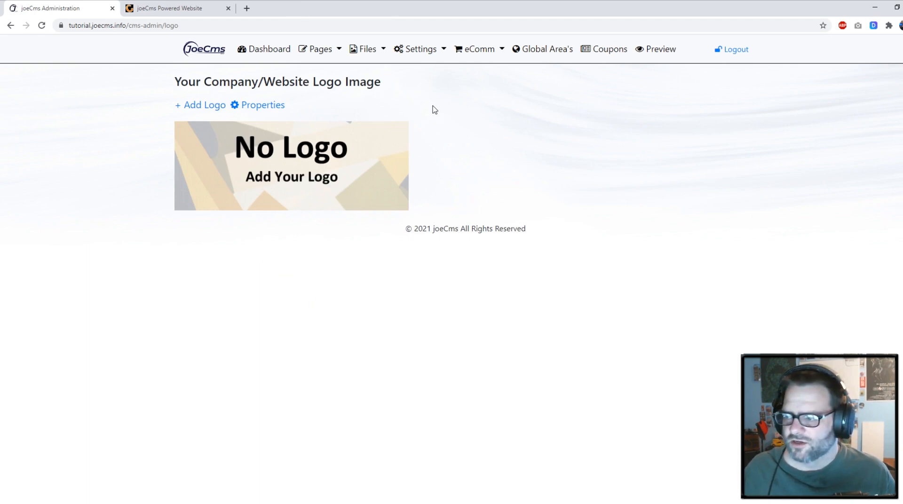
click(193, 7)
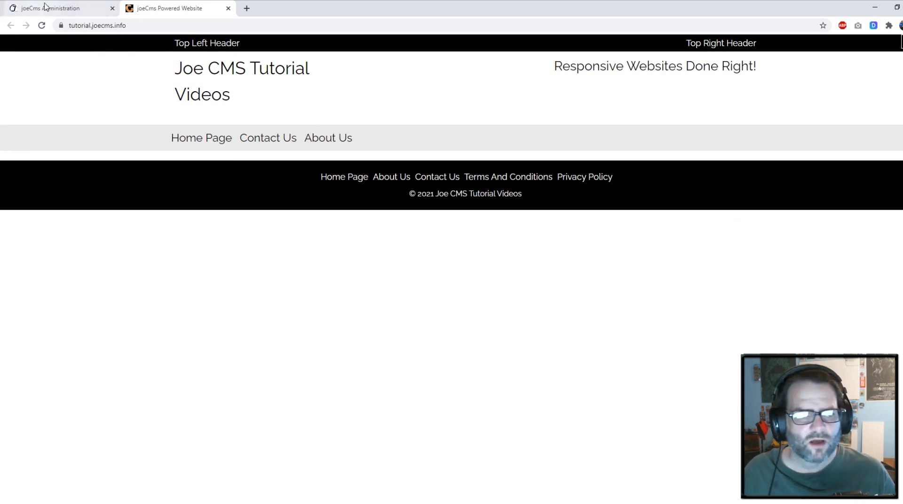
click(75, 3)
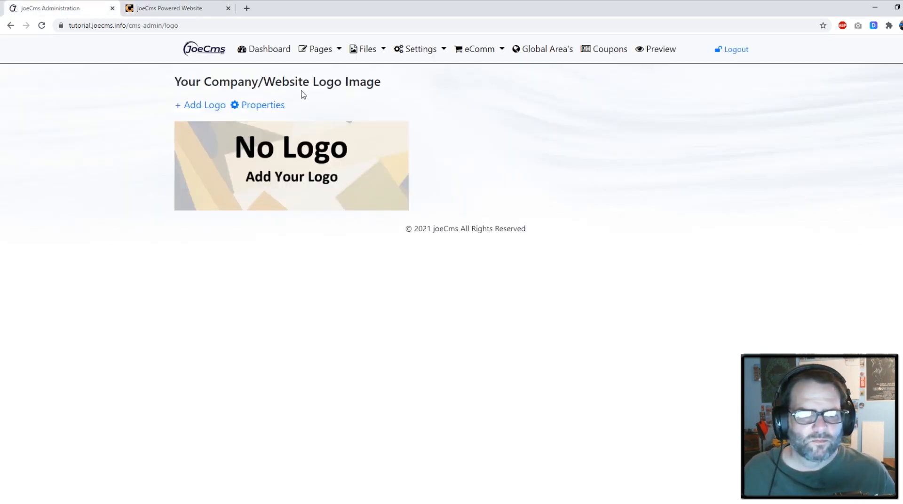
click(159, 9)
click(96, 11)
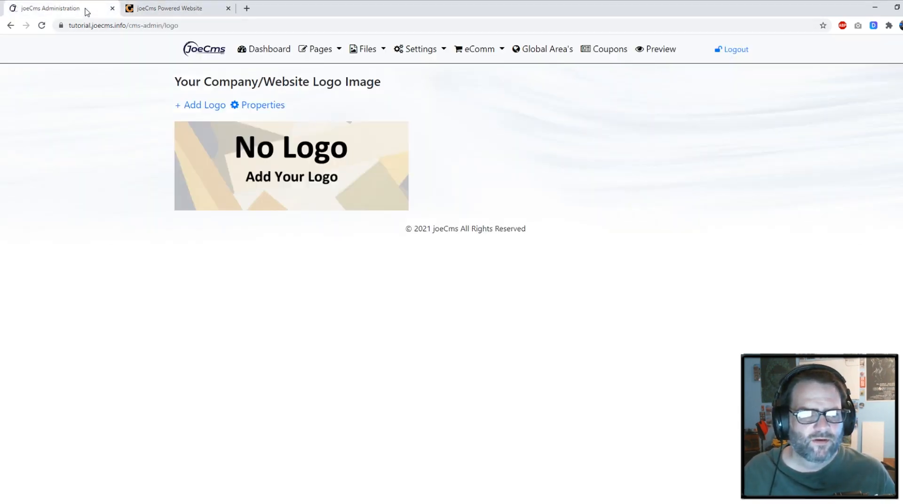
Replace the default share image in the Meta/Schema Data settings with the digital-blasphemy image.
click(398, 53)
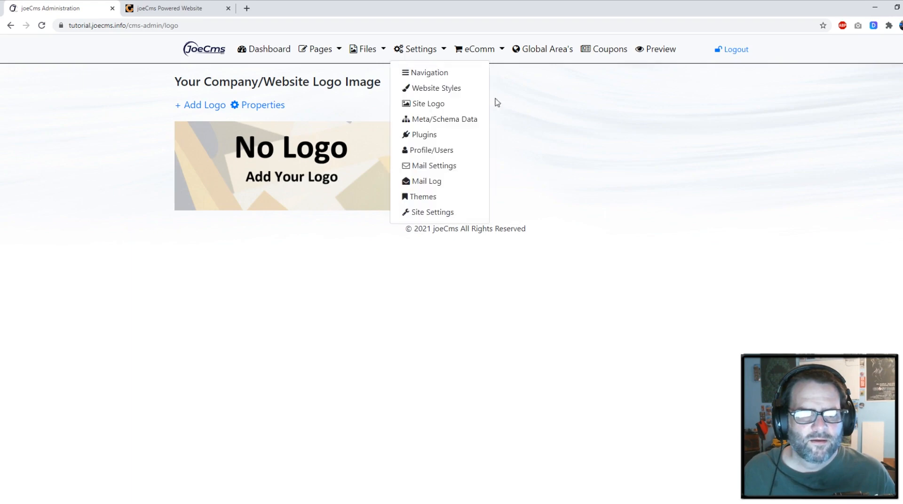
click(446, 120)
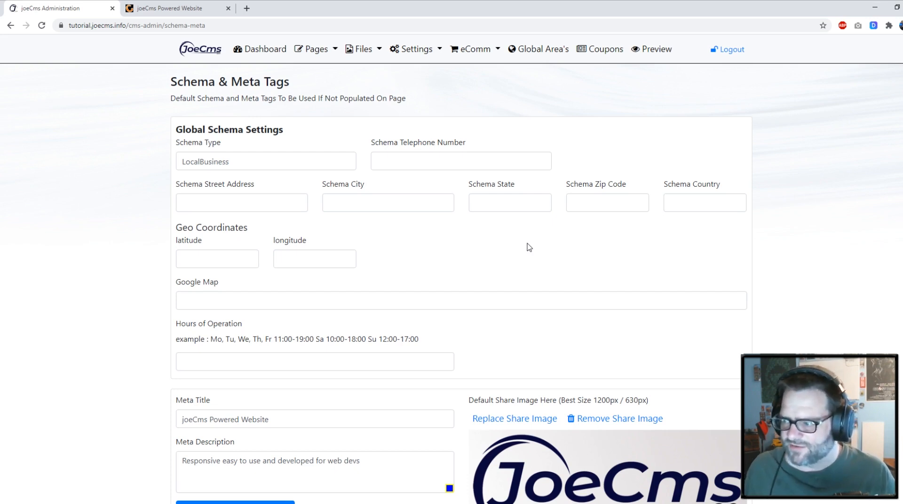
scroll(517, 226, down, 3)
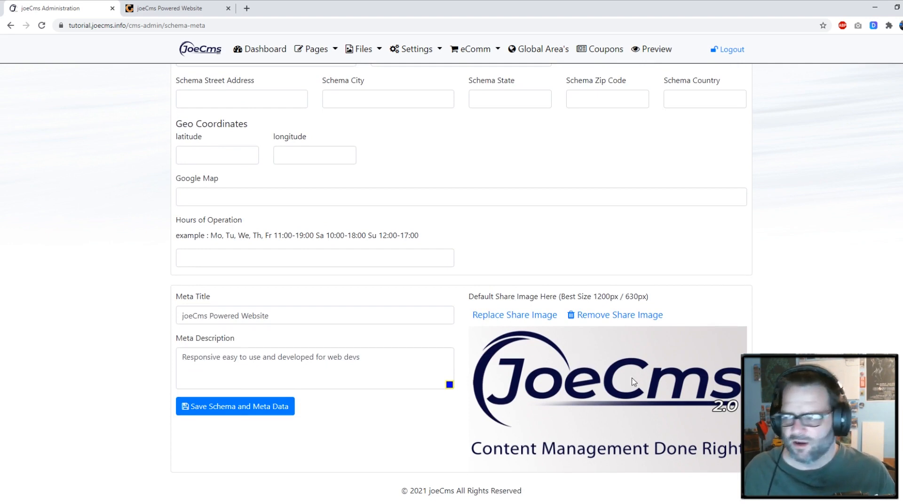
click(518, 318)
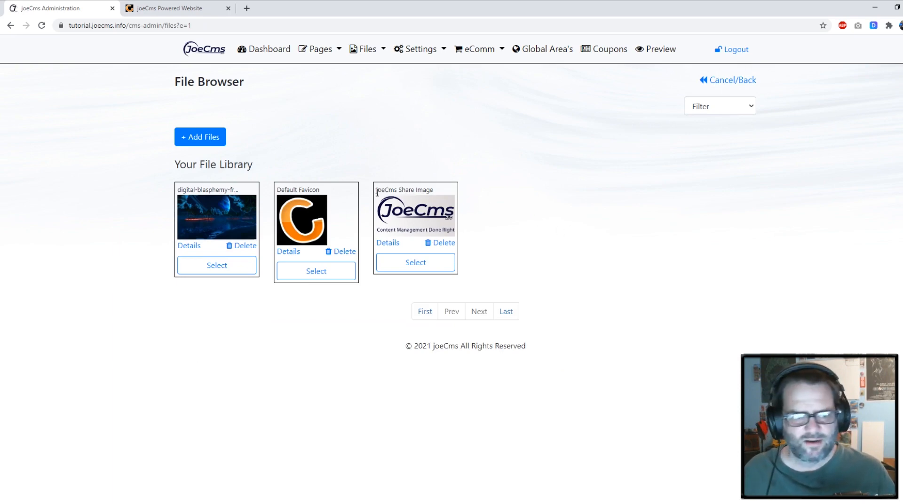
click(218, 268)
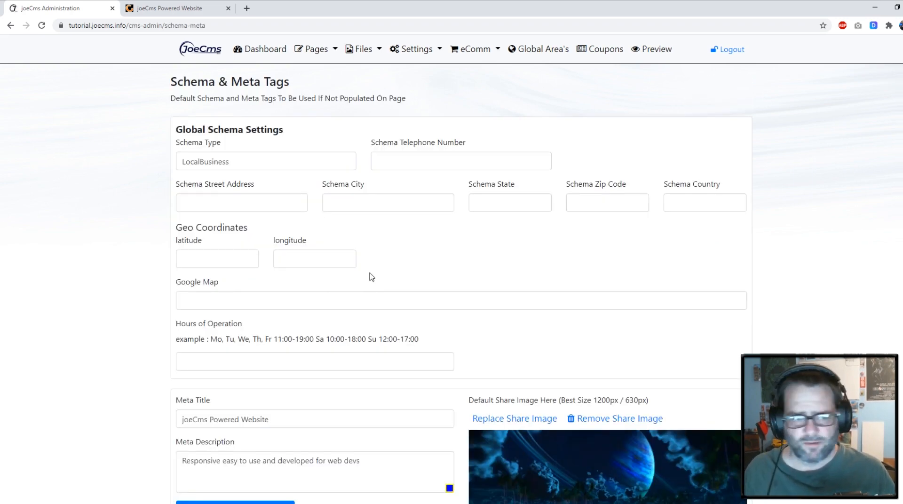
scroll(413, 302, down, 3)
scroll(413, 302, up, 3)
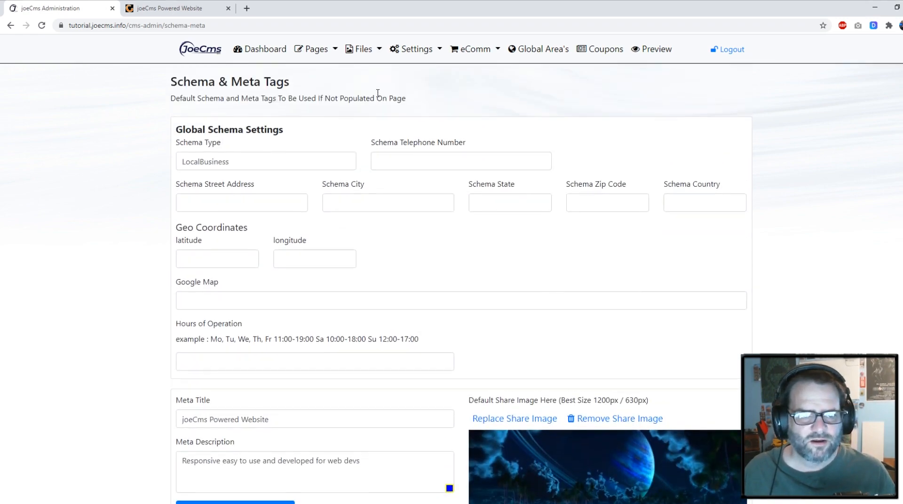
Open the Plugins settings and examine the list of installed plugins and their descriptions.
click(418, 51)
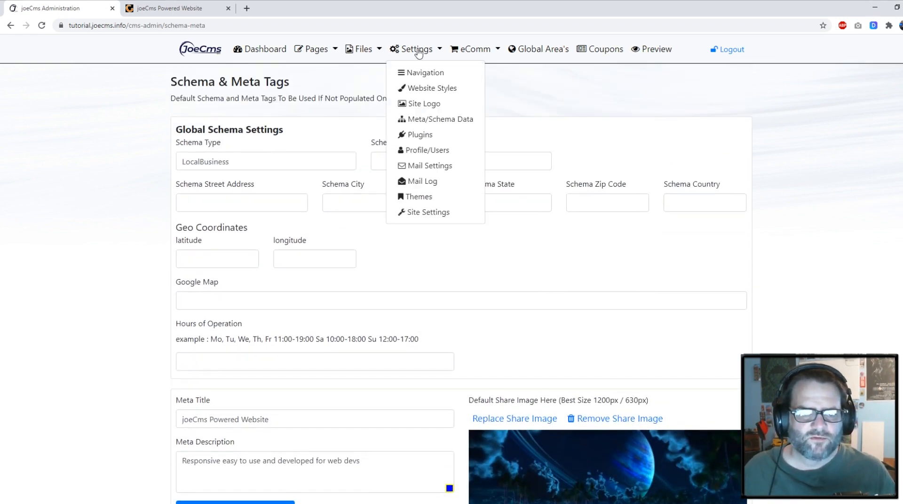
click(420, 135)
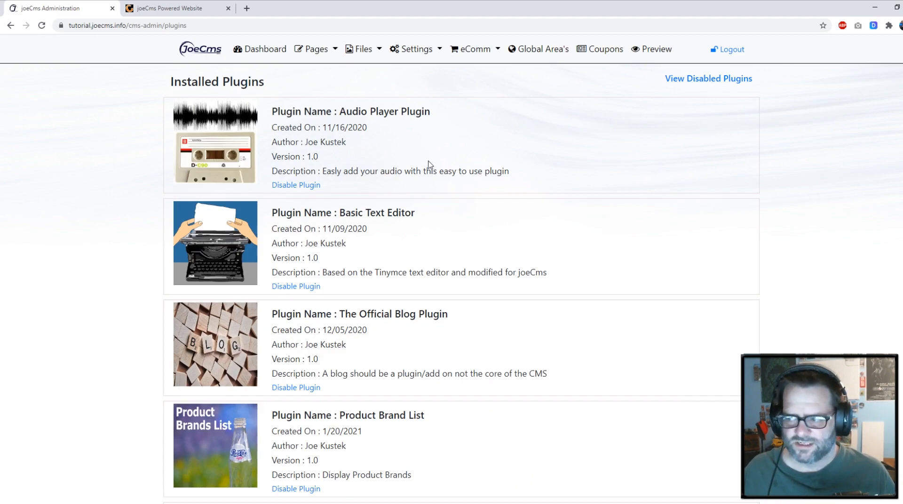
scroll(429, 164, down, 5)
scroll(430, 163, down, 2)
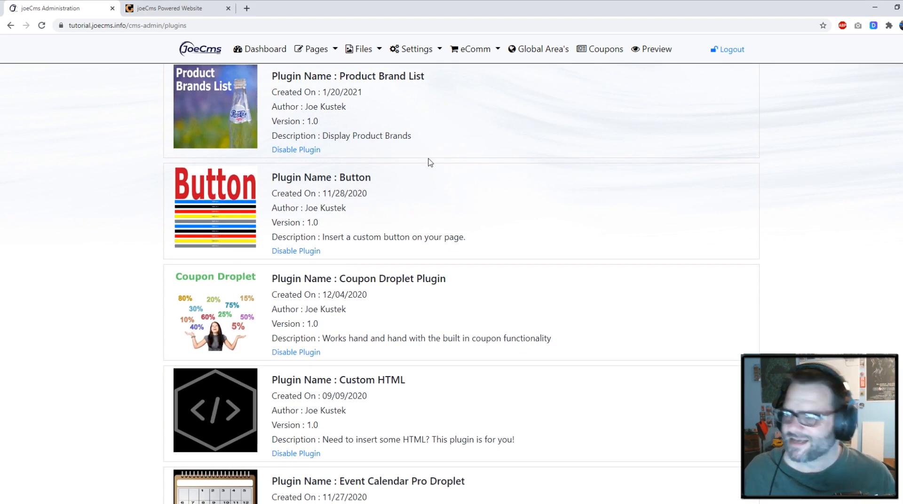
scroll(541, 172, down, 2)
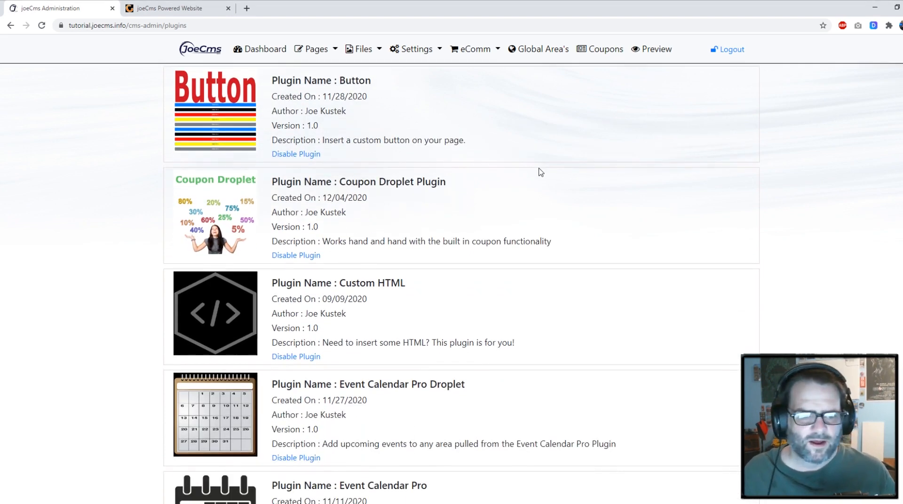
scroll(541, 172, down, 4)
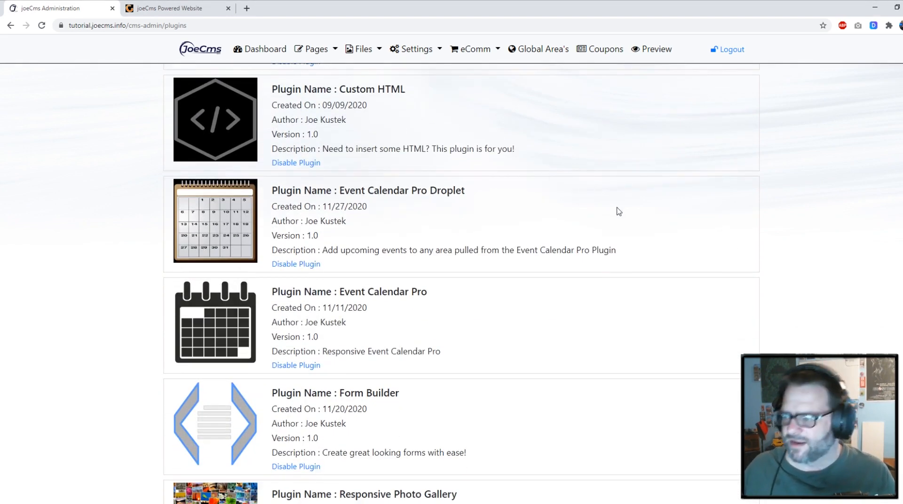
scroll(619, 211, down, 1)
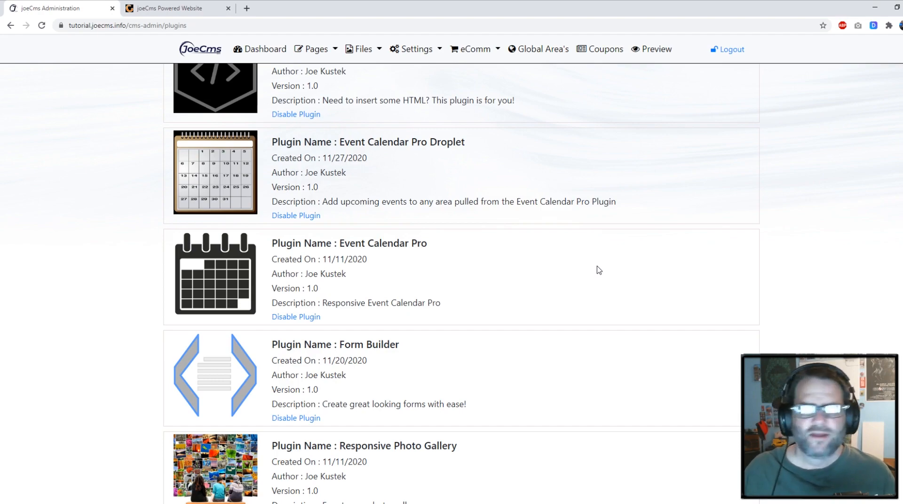
scroll(583, 274, up, 2)
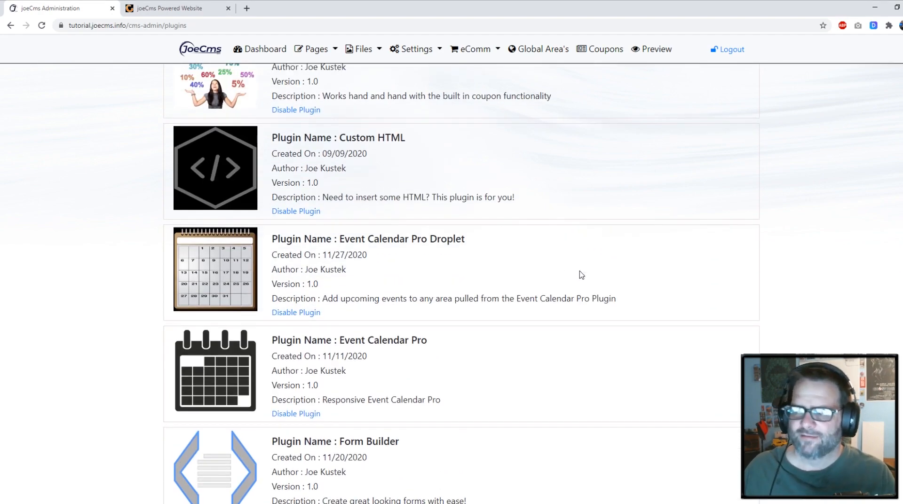
scroll(582, 275, up, 9)
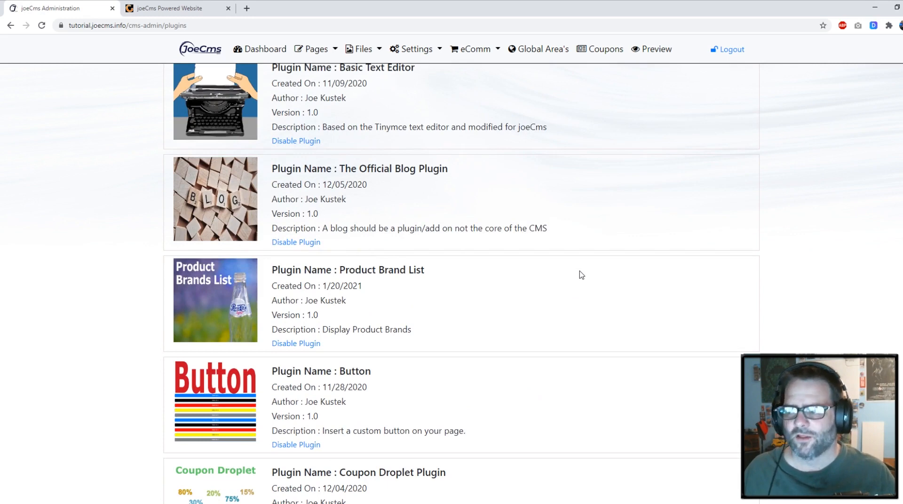
scroll(582, 275, up, 3)
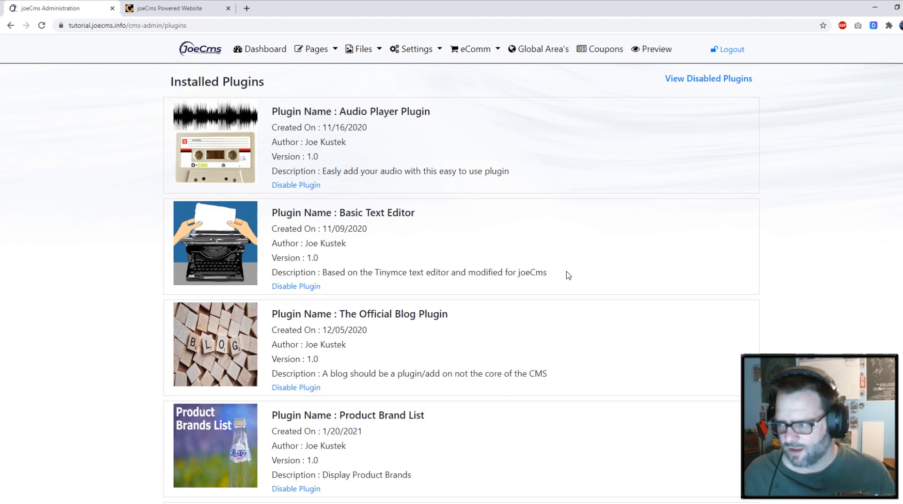
Open Profile/Users and examine the role choice and the email address field for adding a user.
click(419, 51)
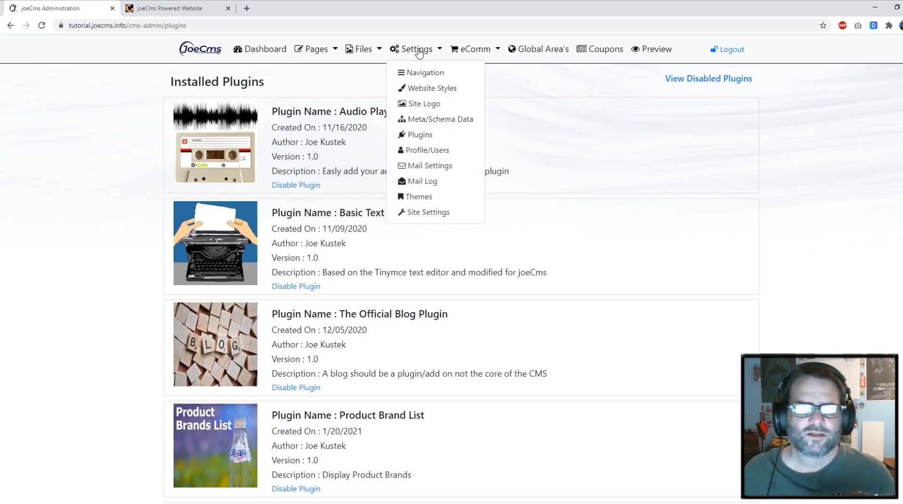
click(427, 150)
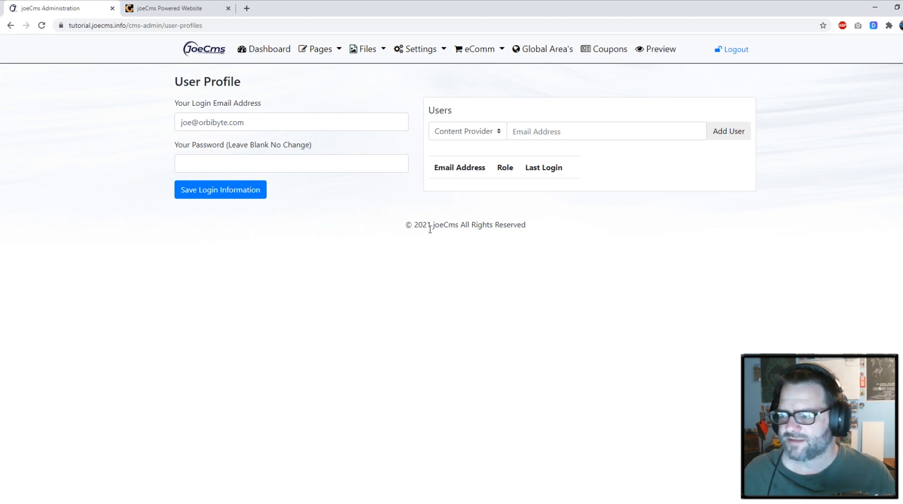
click(468, 133)
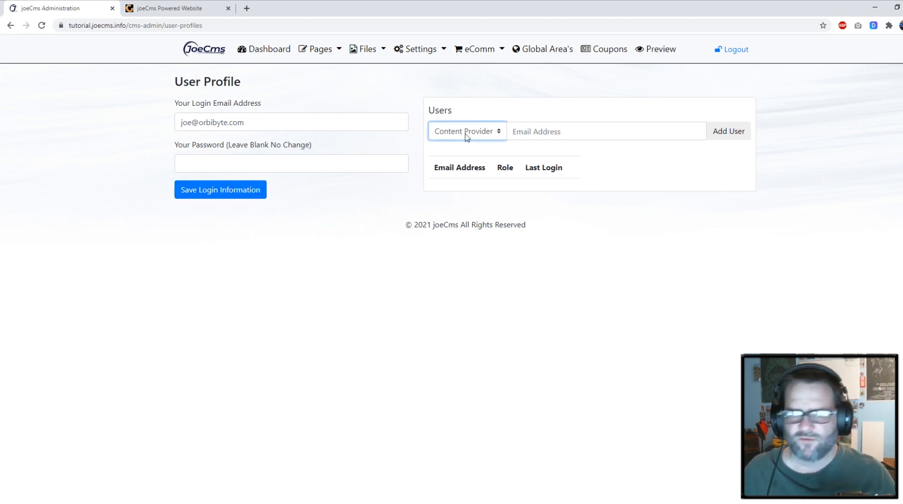
key(Up)
key(Down)
click(563, 129)
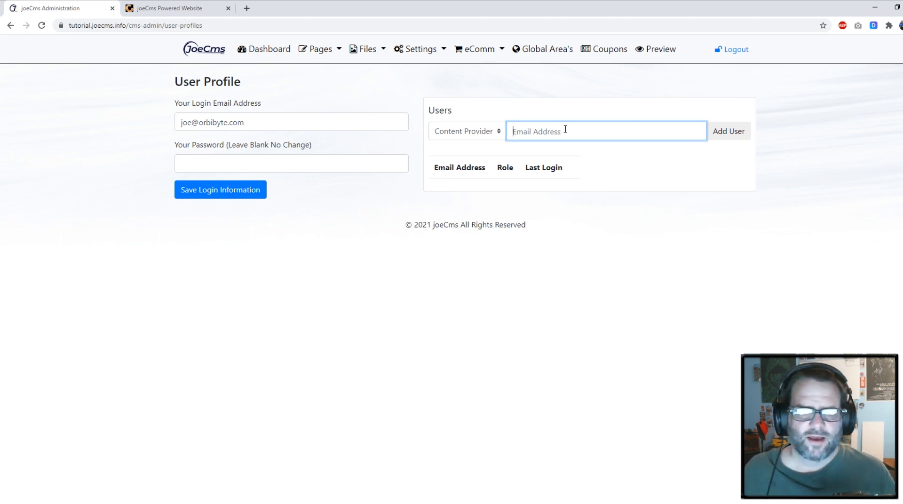
Run the mail test from the Mail Settings, look through the SMTP log and return to the administration area.
click(417, 47)
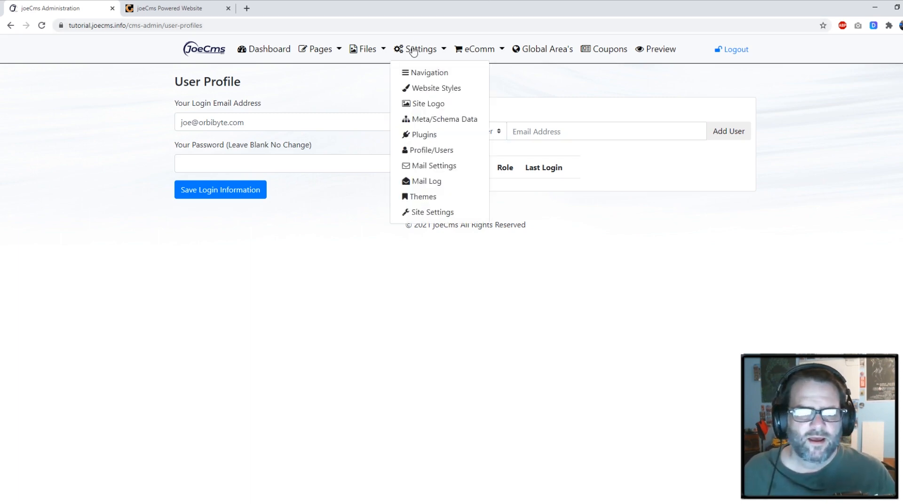
click(439, 167)
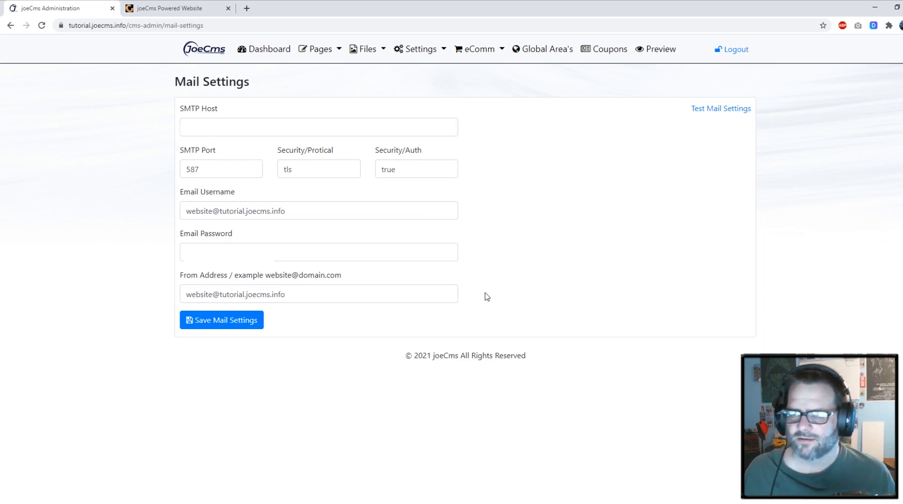
click(721, 111)
scroll(564, 235, down, 5)
scroll(348, 399, up, 6)
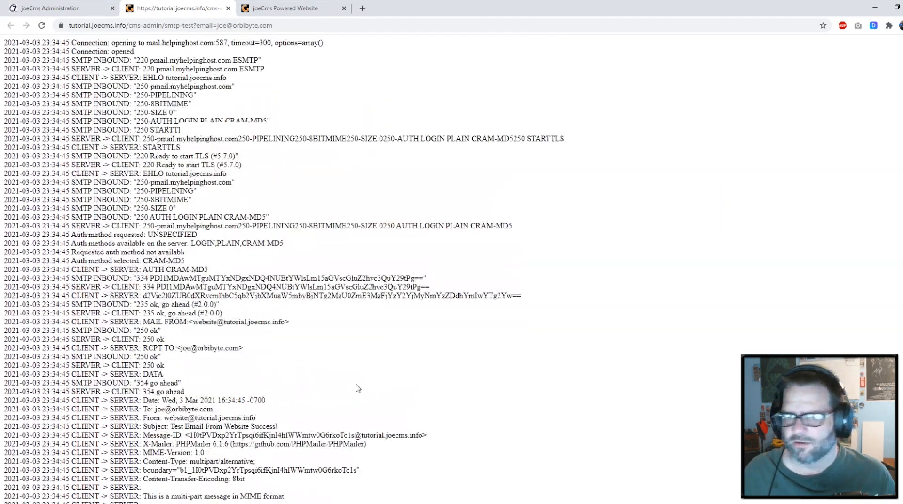
click(292, 10)
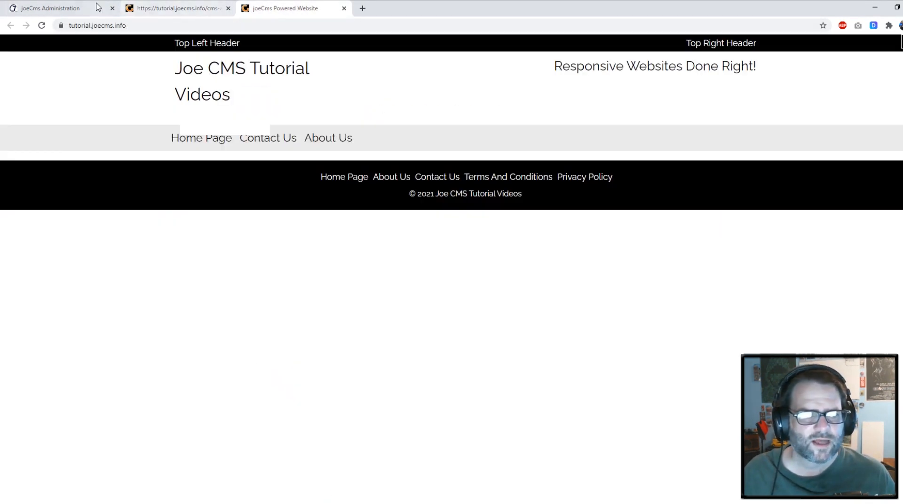
key(ctrl+1)
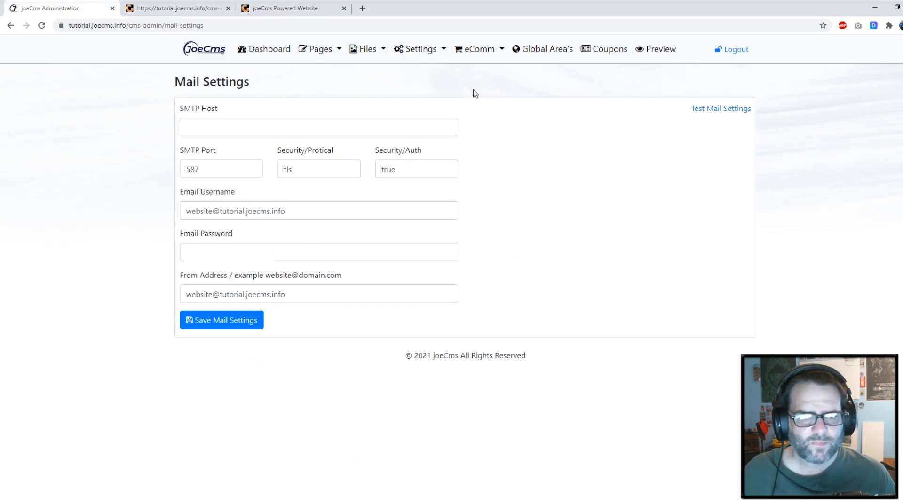
Open the Mail Log and view the message with the subject Test Email From Website Success!
click(423, 54)
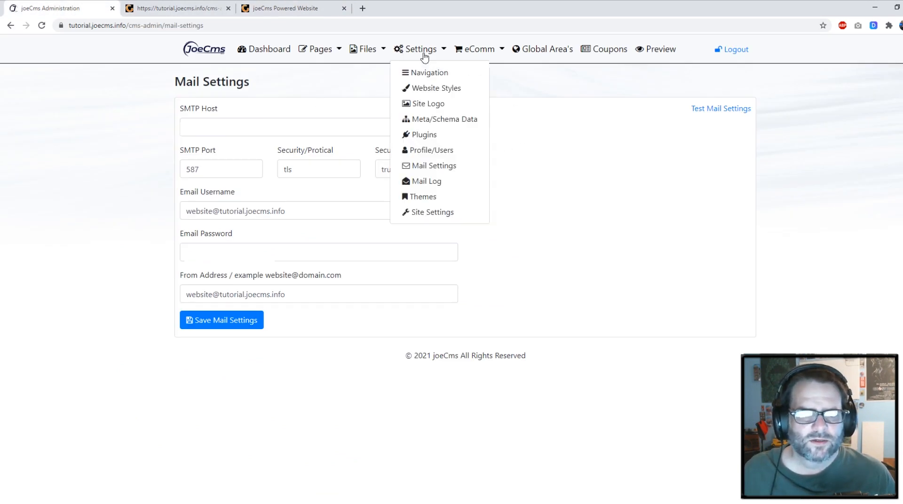
click(438, 184)
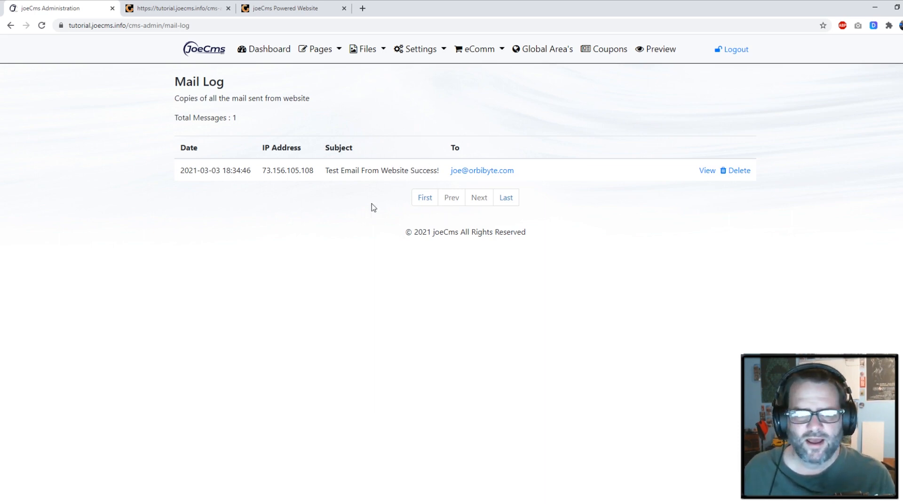
click(708, 172)
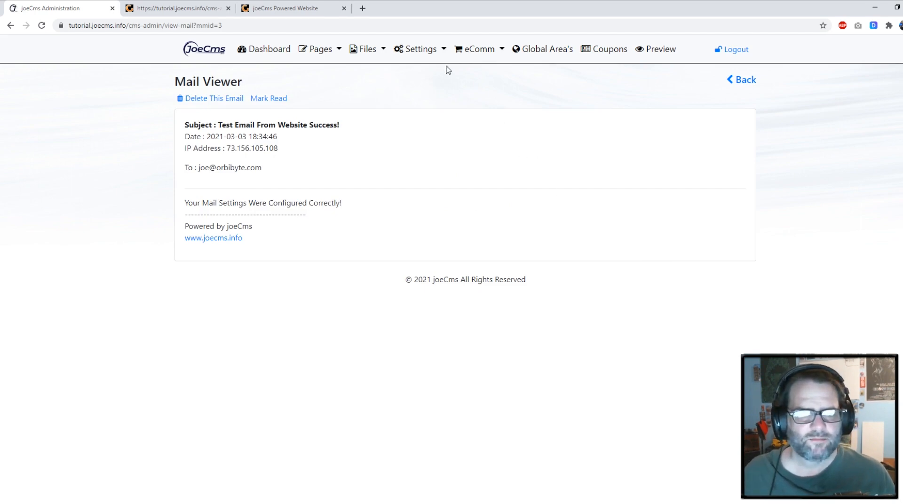
View the installed themes, and open the Site Settings to examine the website domain.
click(429, 51)
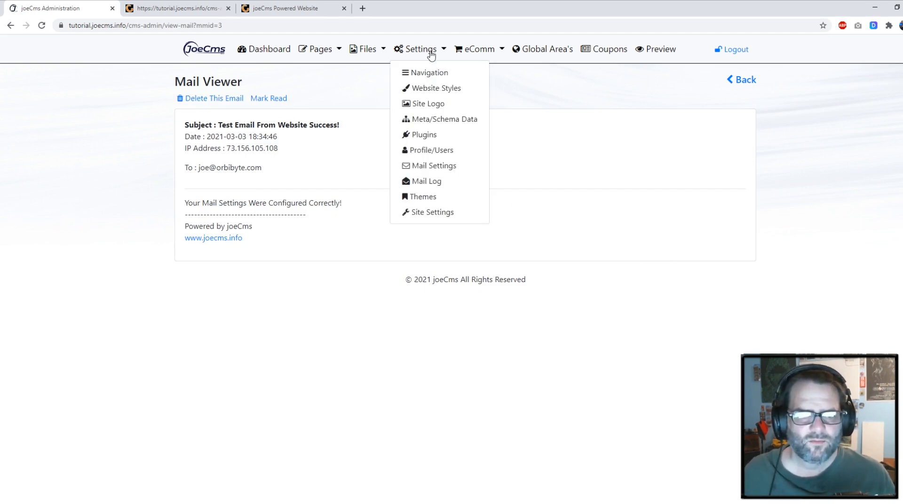
click(422, 197)
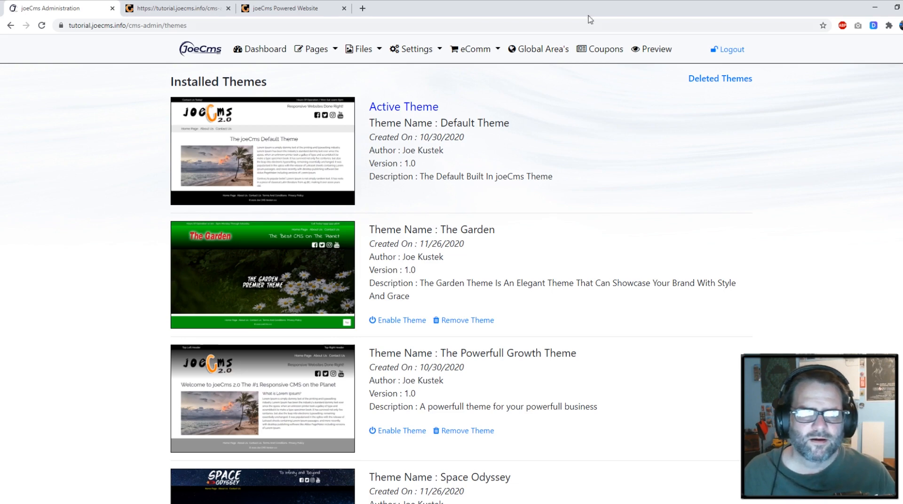
click(420, 48)
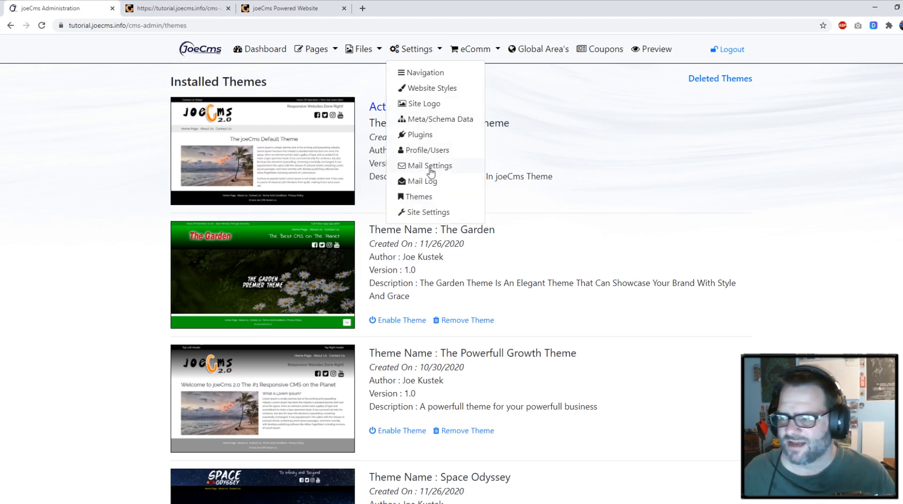
click(429, 213)
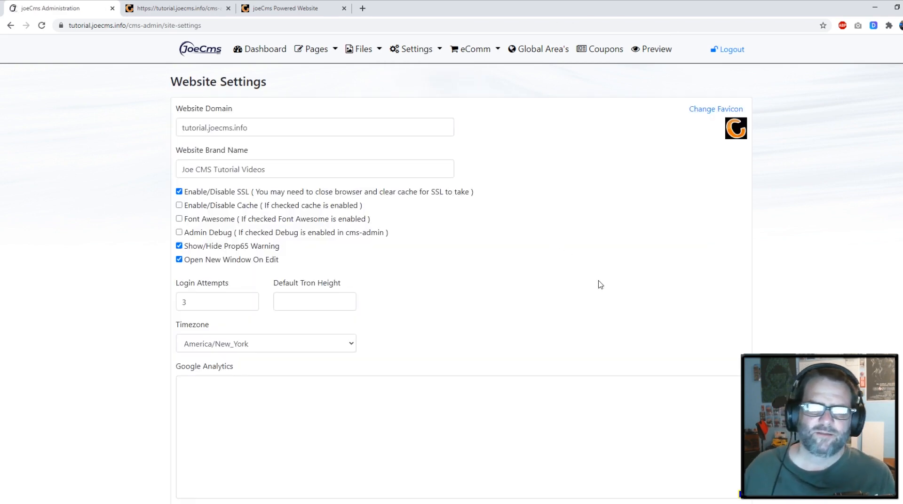
triple_click(284, 122)
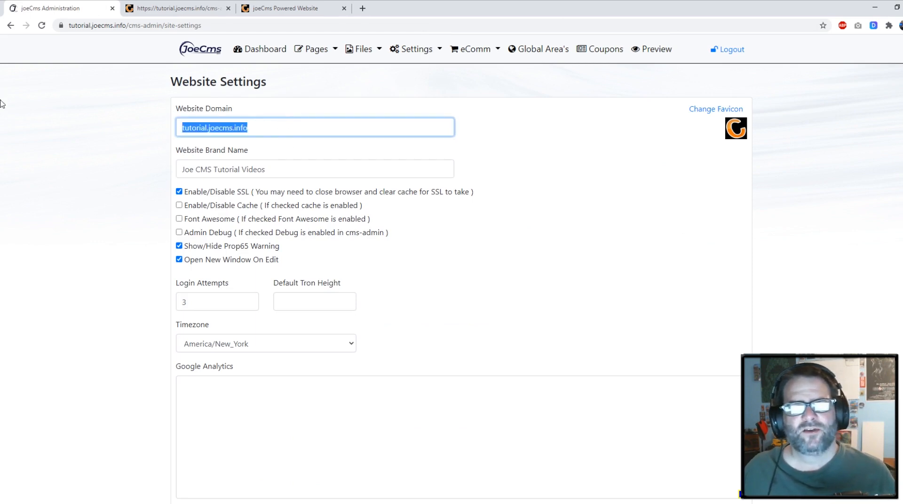
click(329, 129)
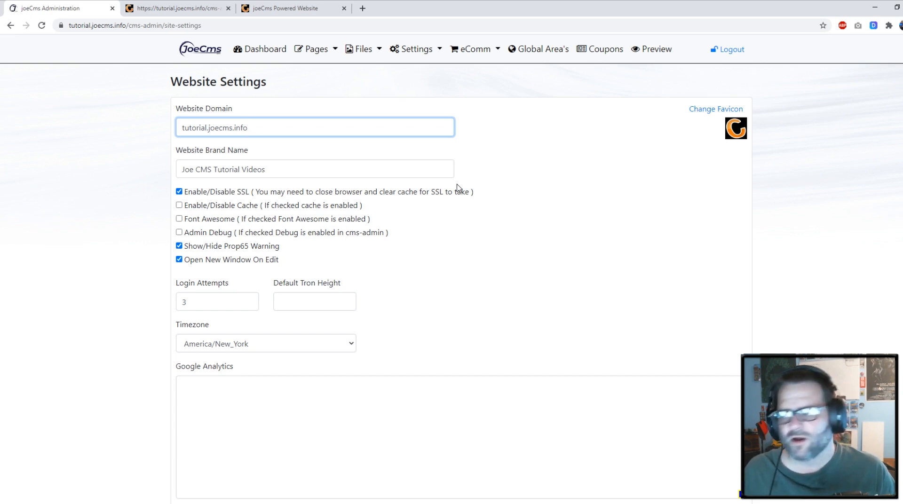
Refresh the website preview to check its header, and close the mail test log page.
click(275, 8)
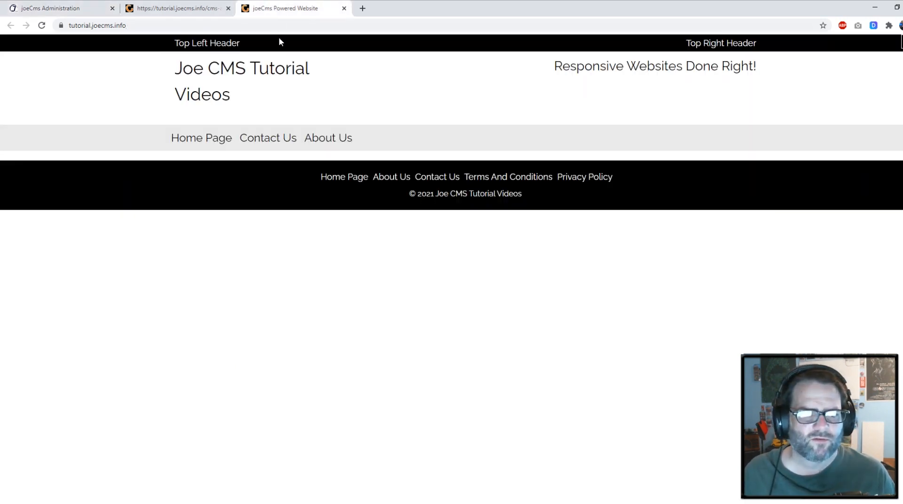
key(F5)
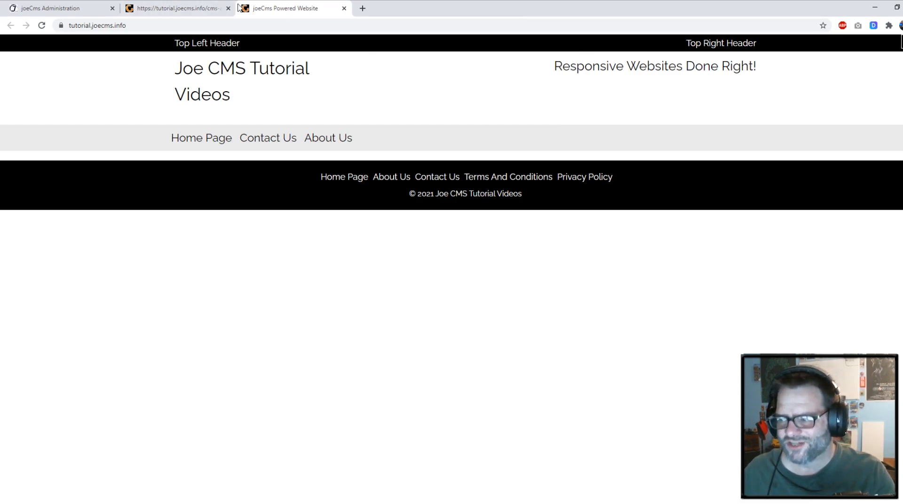
click(179, 7)
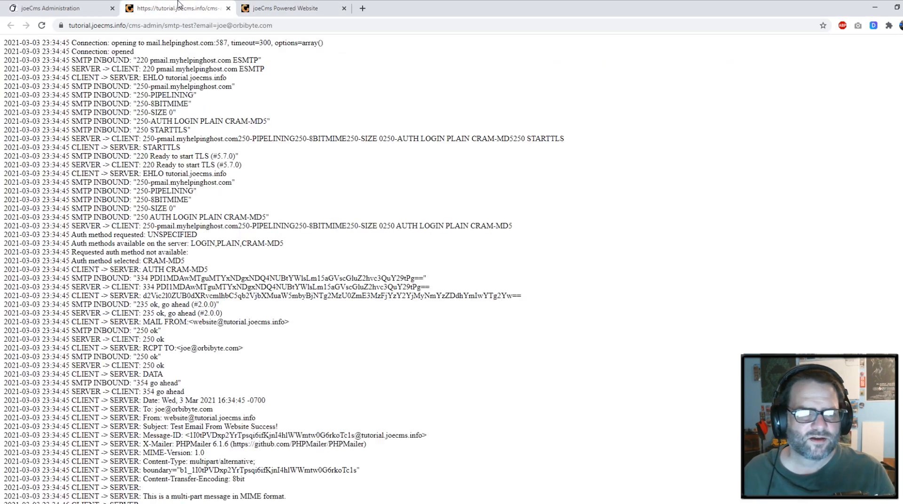
key(ctrl+w)
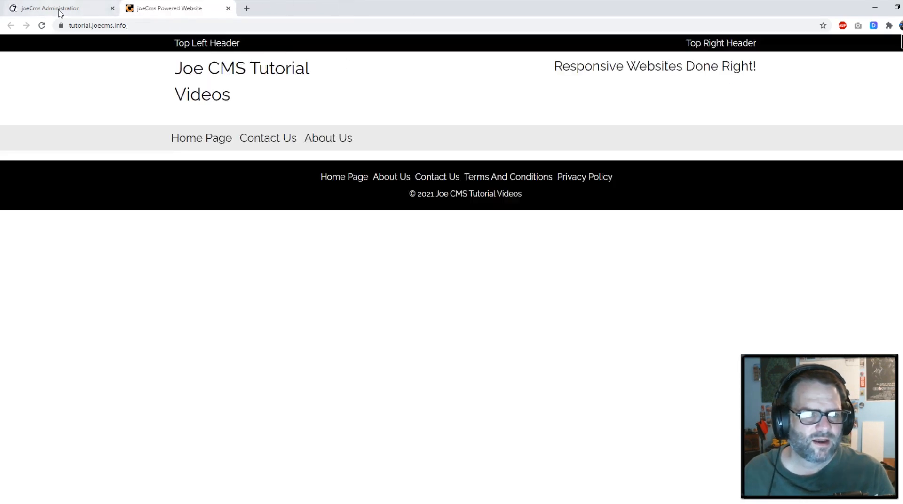
Enable Font Awesome in the Website Settings, save the change and check the refreshed website.
click(64, 13)
click(179, 219)
scroll(195, 271, down, 5)
click(202, 456)
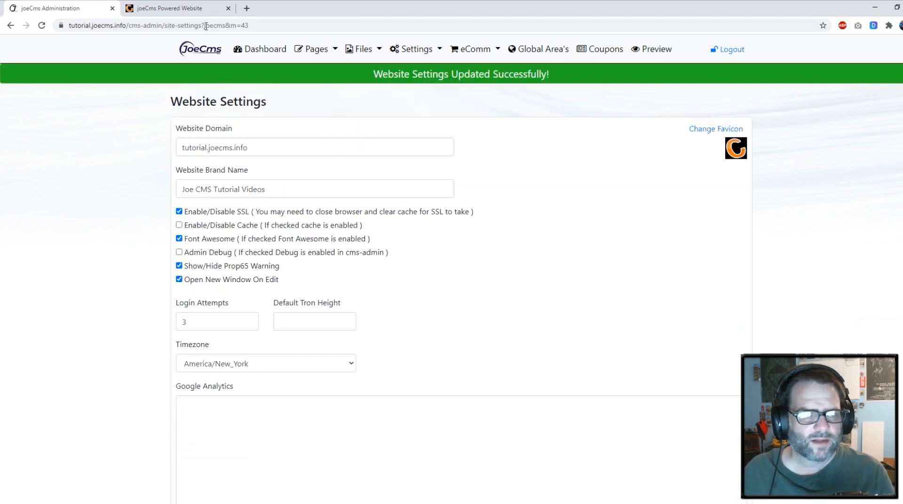
click(203, 8)
key(F5)
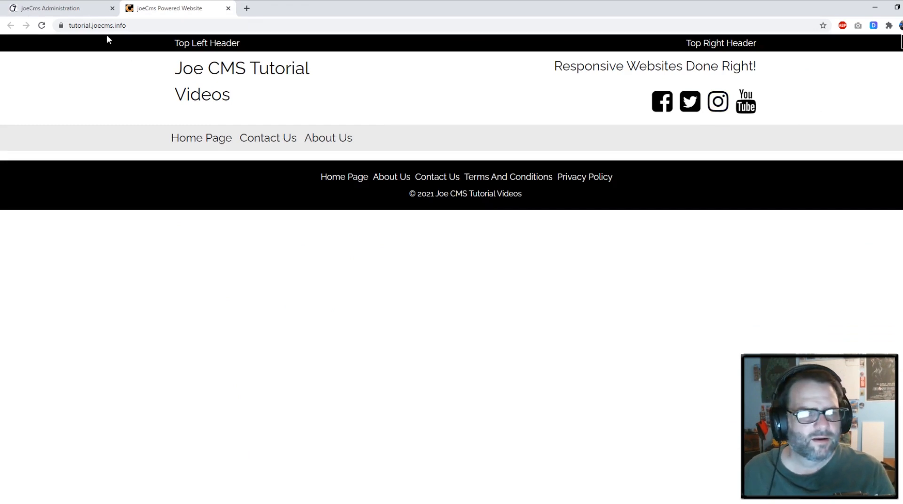
Return to the administration area and view the eCommerce product categories, followed by the product list.
click(87, 9)
click(418, 49)
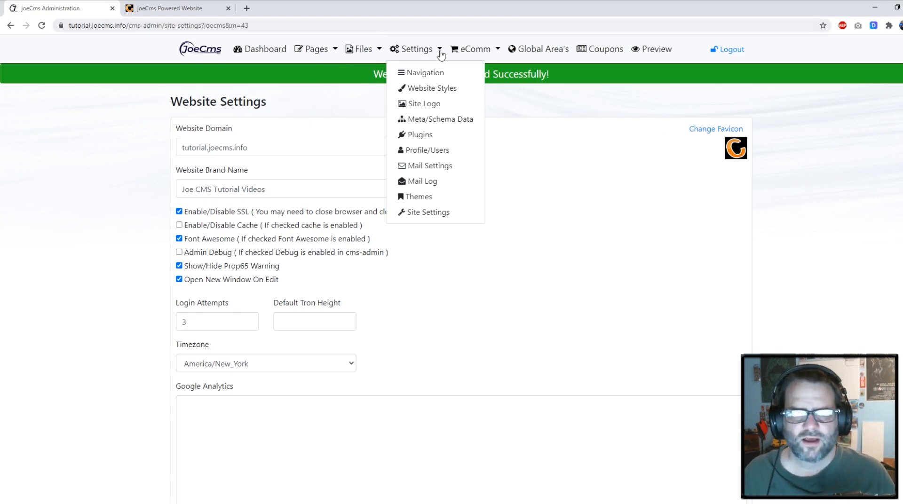
click(478, 51)
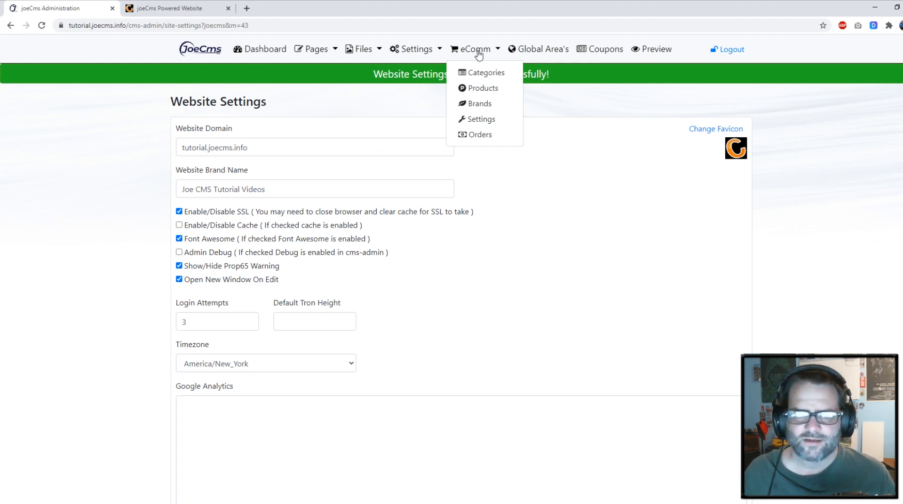
click(479, 75)
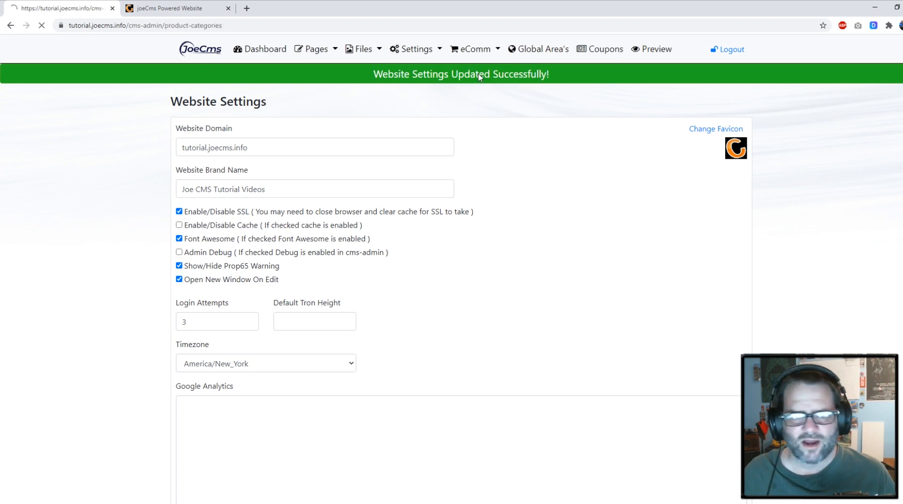
click(479, 52)
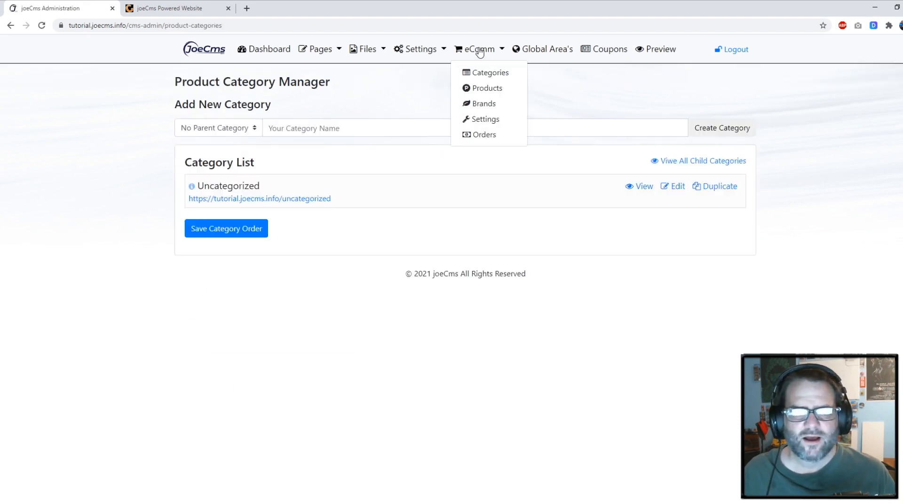
click(494, 89)
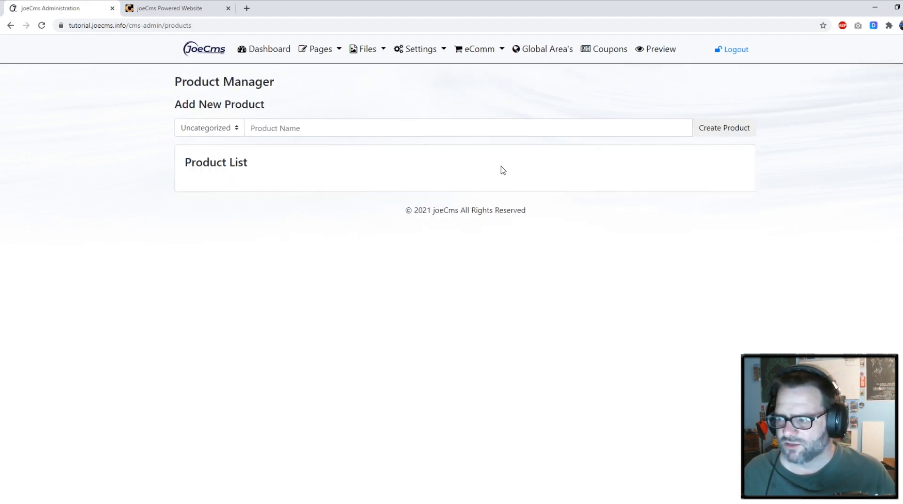
View the eCommerce settings and preferences, and bring up the remaining eCommerce options, including Orders.
click(479, 49)
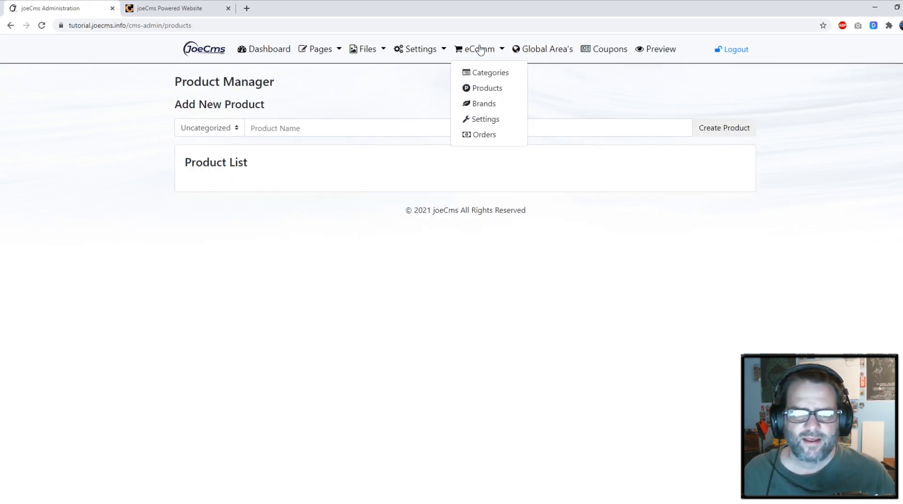
click(485, 123)
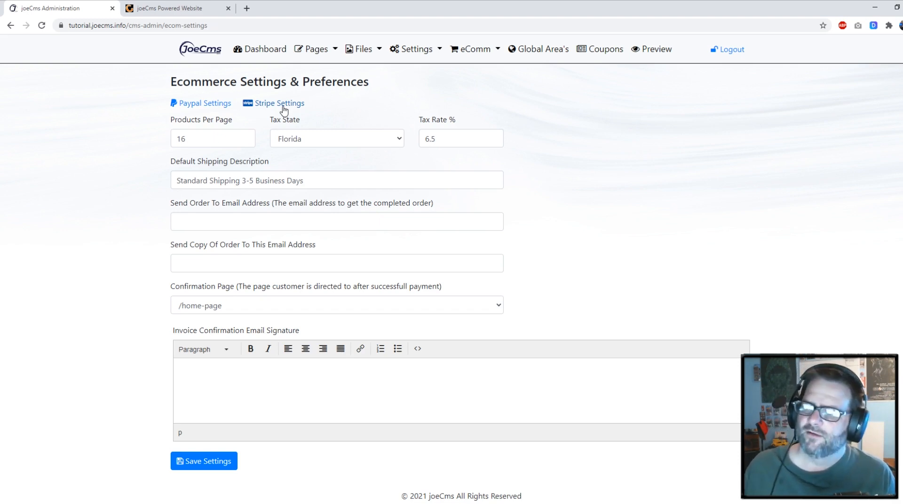
click(474, 49)
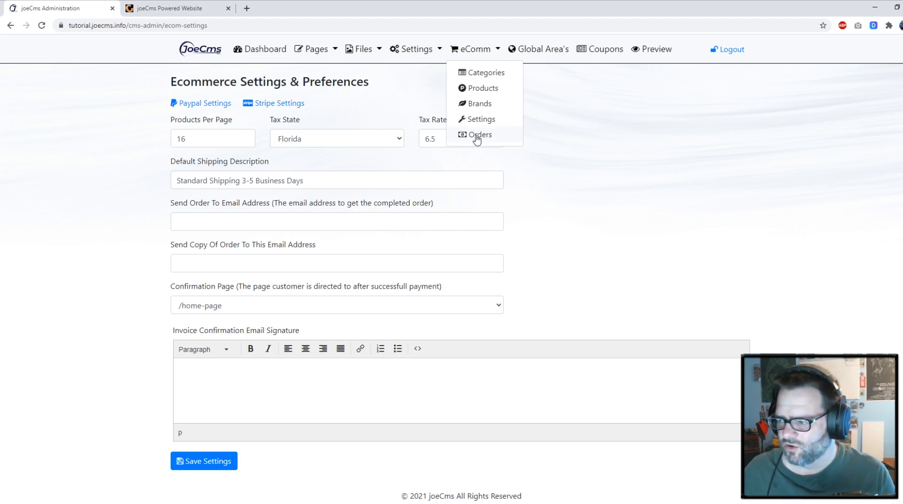
Open the Global Areas and compare the Top Left Header area with its text on the website.
click(532, 51)
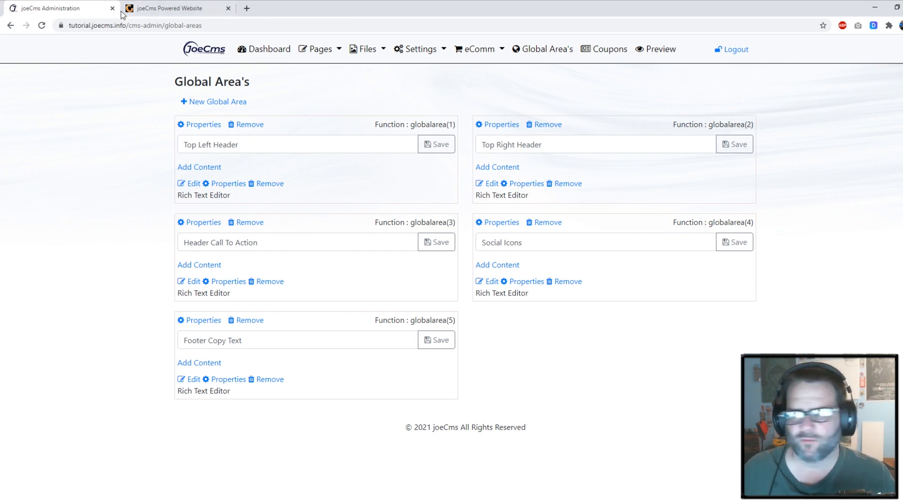
click(176, 10)
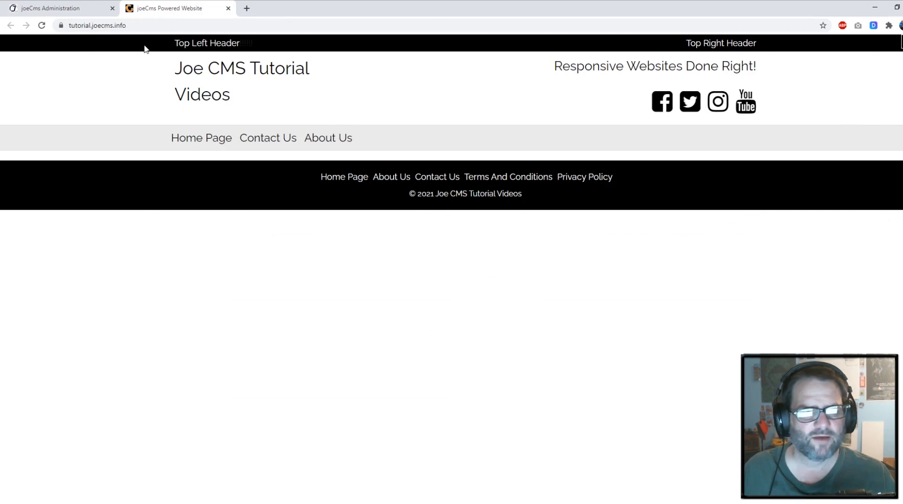
drag(172, 44, 251, 45)
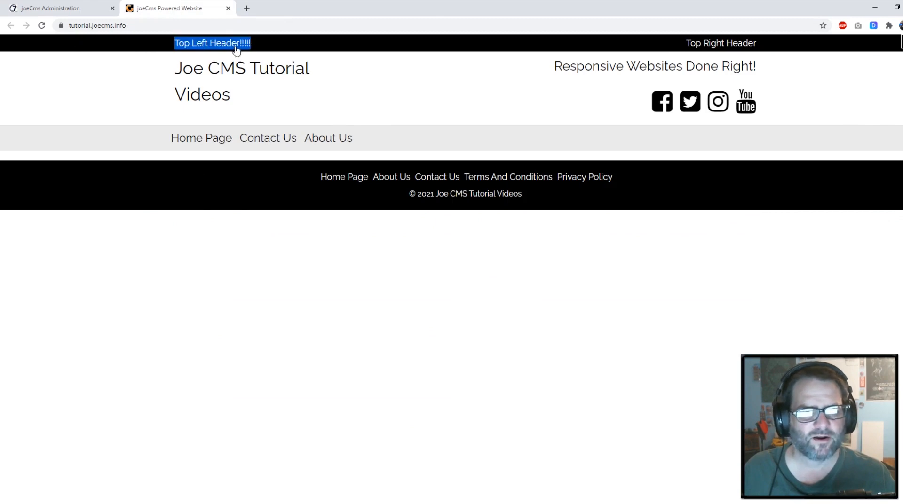
click(71, 8)
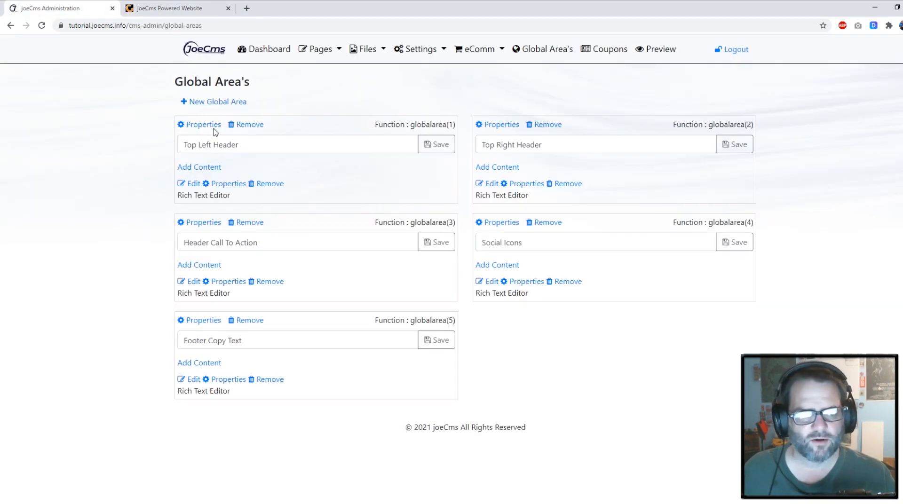
Change the Top Left Header content to "Top Left HeaeeeeeeeeERRRRR" and save it.
click(193, 183)
drag(228, 163, 237, 164)
text(ERRRRR)
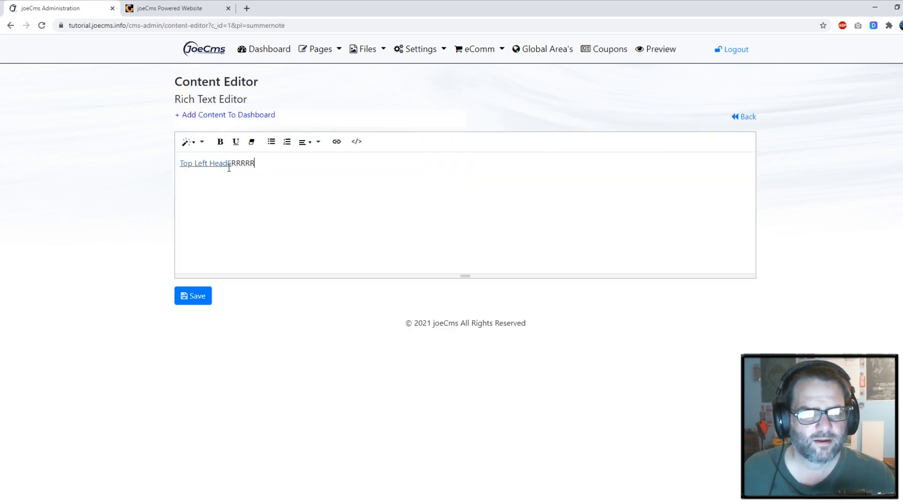
drag(228, 164, 226, 164)
text(eeeeeeeee)
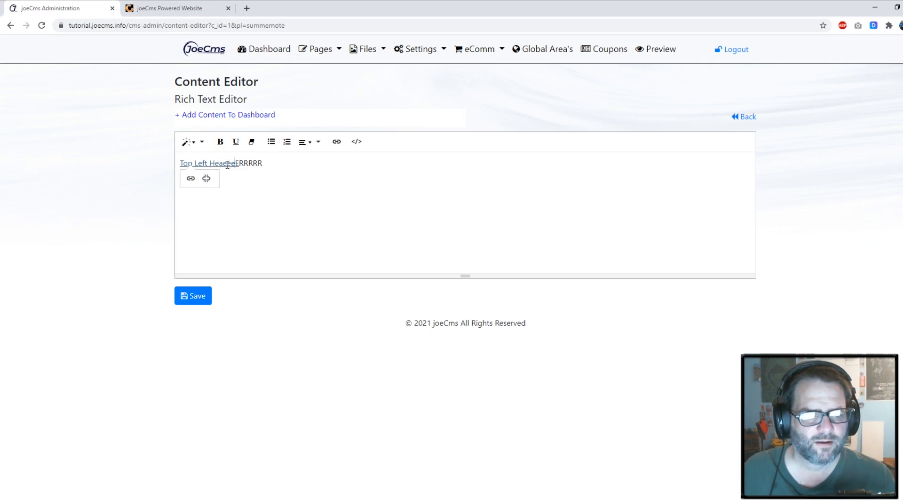
click(184, 301)
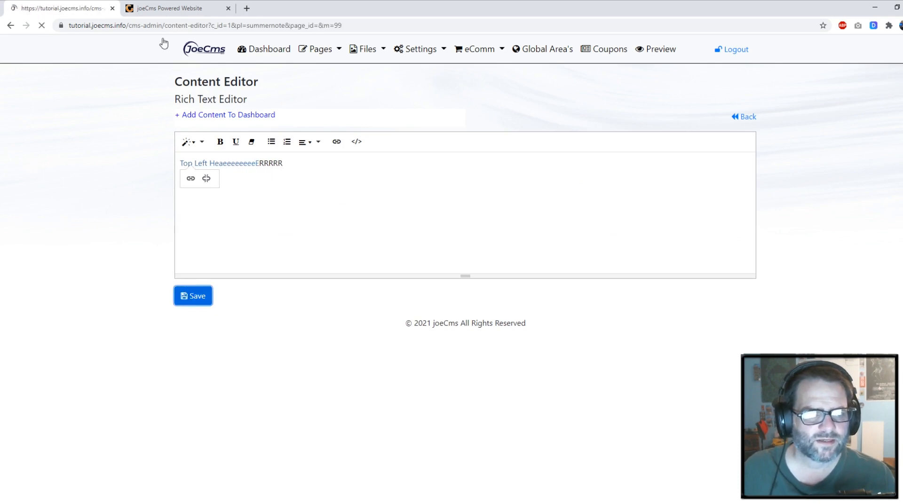
Refresh the website and check the edited text in its upper header bar.
click(177, 7)
key(F5)
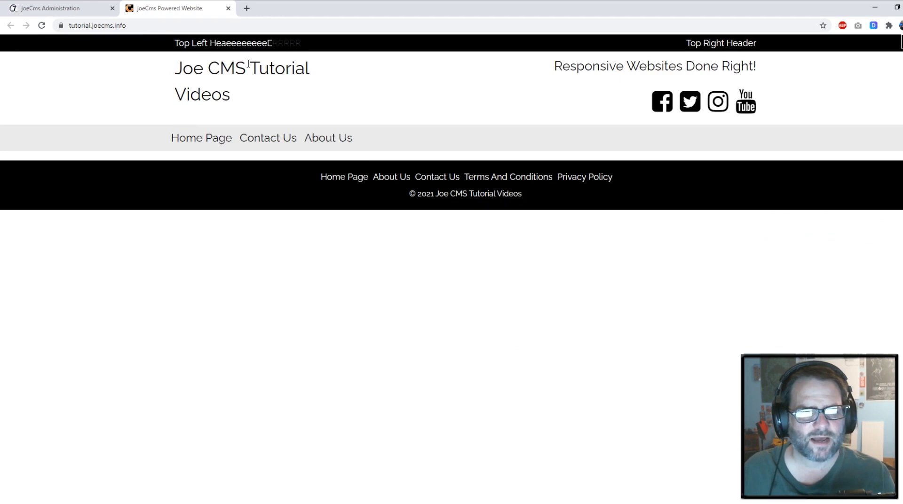
drag(151, 42, 370, 58)
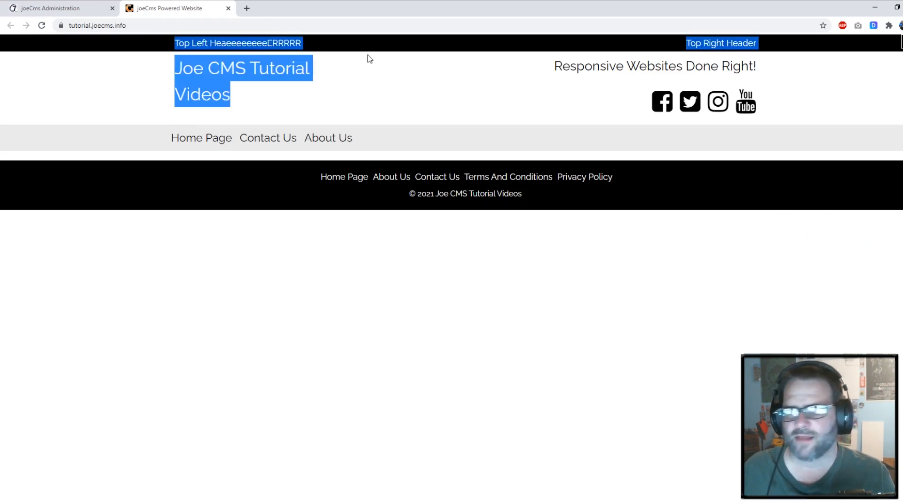
click(283, 142)
Return to the administration area, view the Coupon Manager, and open the website preview.
click(80, 5)
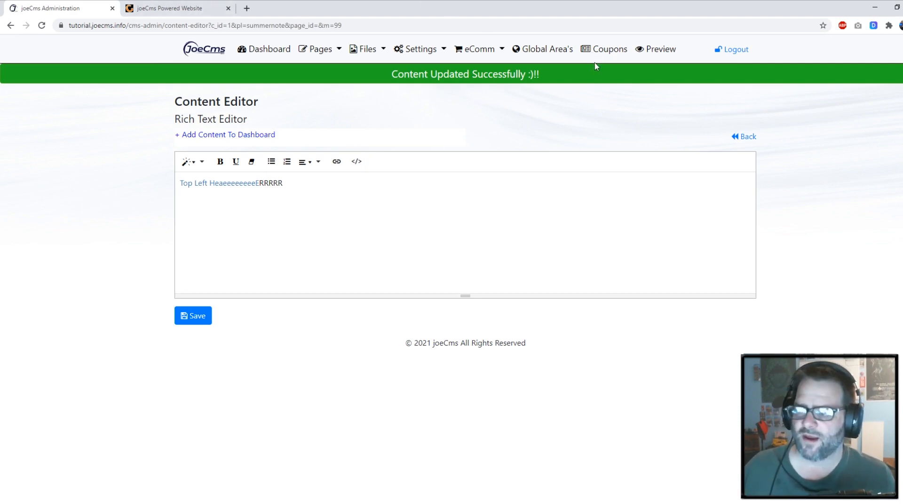
click(615, 52)
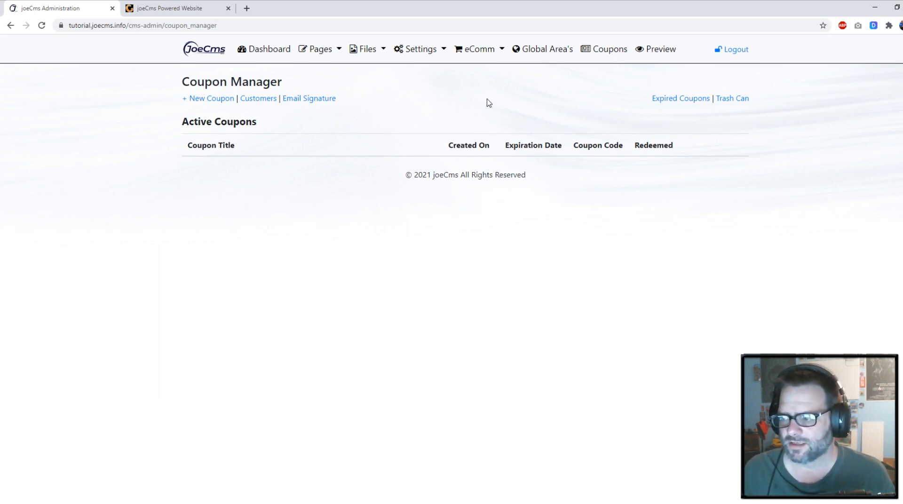
click(658, 50)
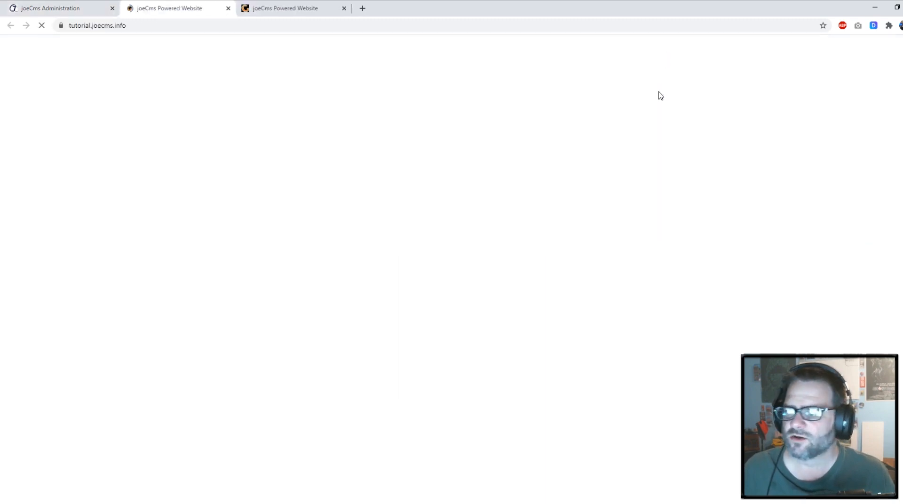